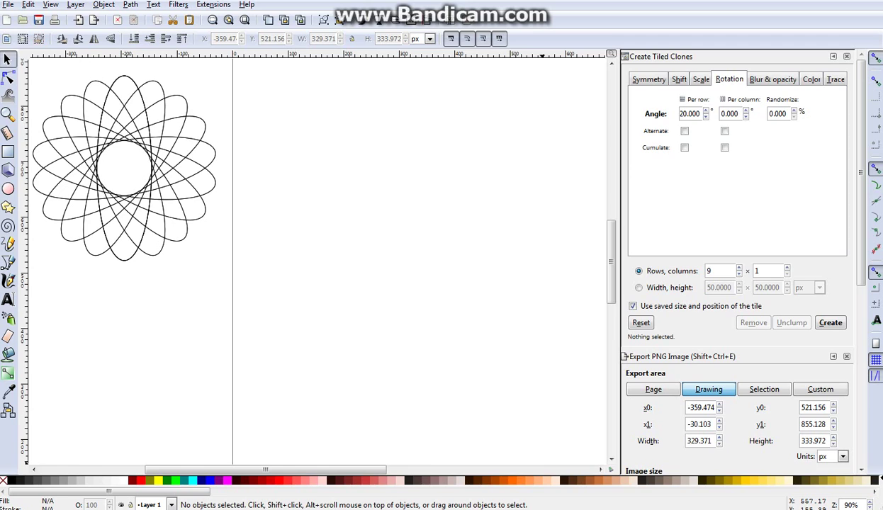
- Duplicate the 10-object flower group and place the copy at X 193.260, Y 399.066
left_click(132, 127)
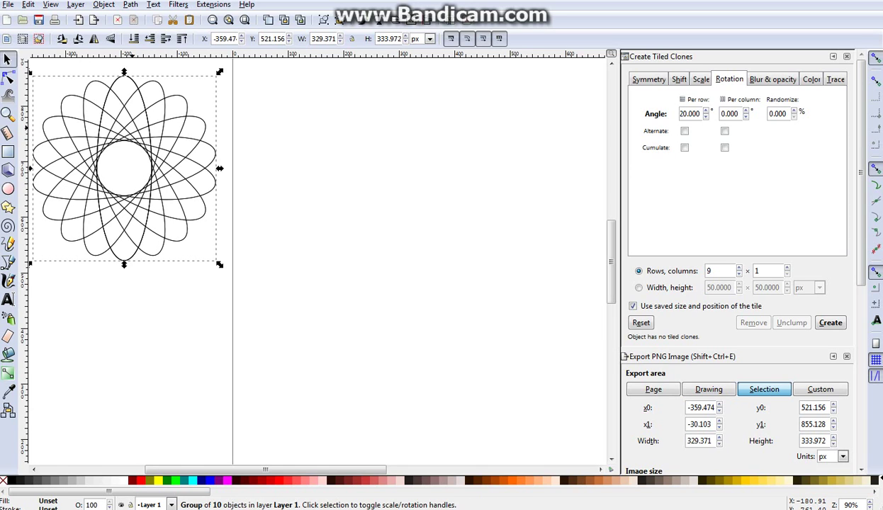
left_click(132, 126)
key("ctrl+d")
right_click(132, 128)
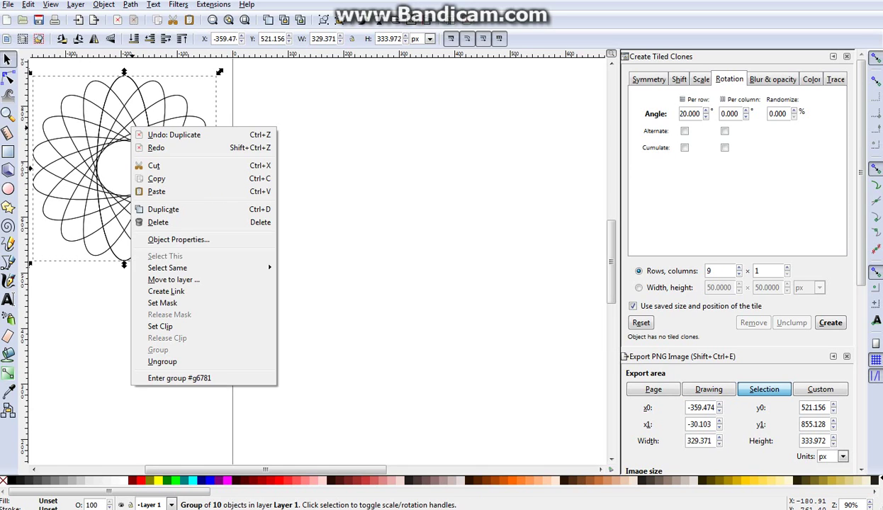
left_click(163, 209)
left_click_drag(163, 210, 479, 280)
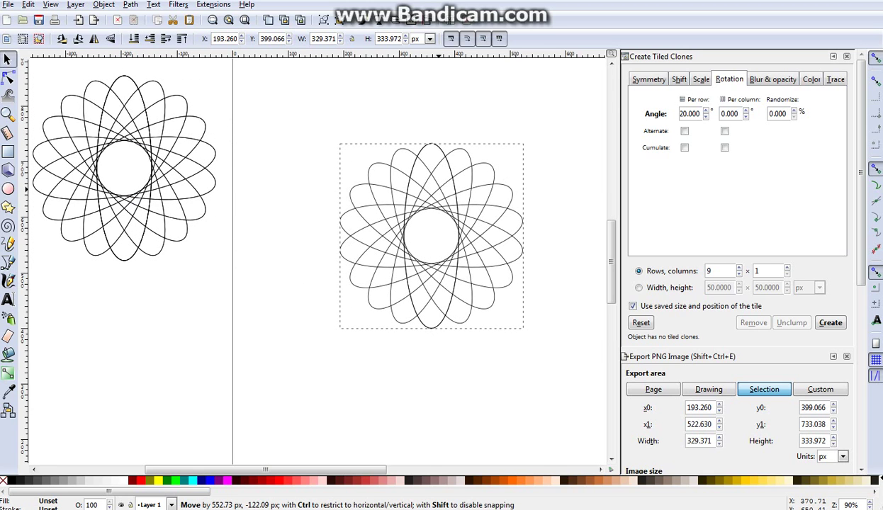
left_click_drag(448, 241, 439, 244)
scroll(272, 234, "right", 2)
scroll(319, 255, "right", 5)
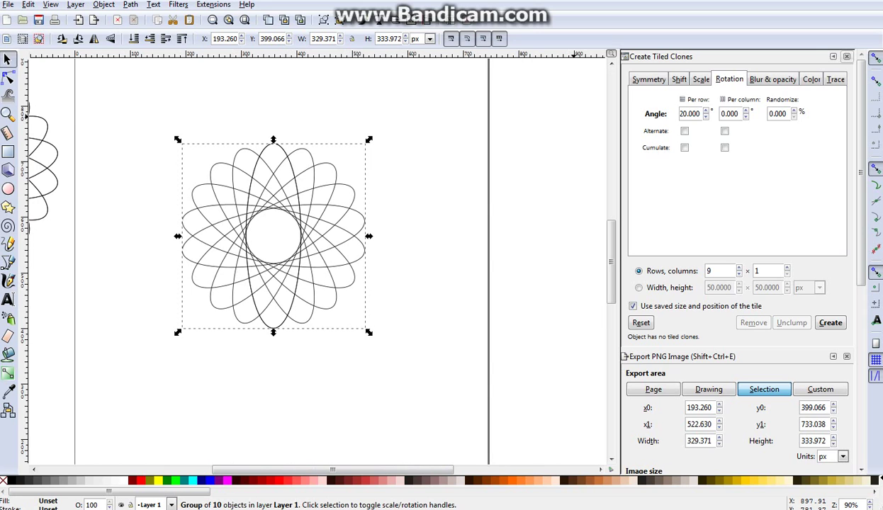
- Close the Tiled Clones dock and give the copy a flat black stroke and flat black fill
left_click(832, 57)
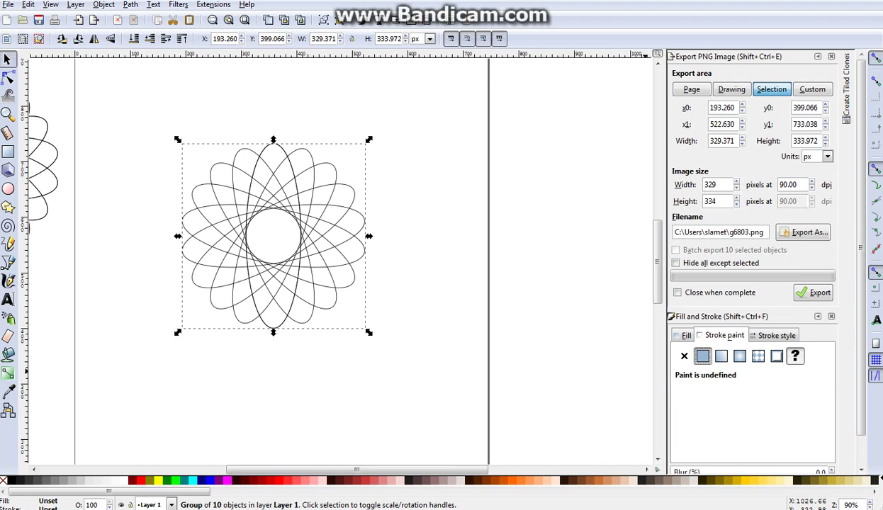
left_click(702, 356)
scroll(703, 356, "down", 1)
scroll(693, 418, "down", 1)
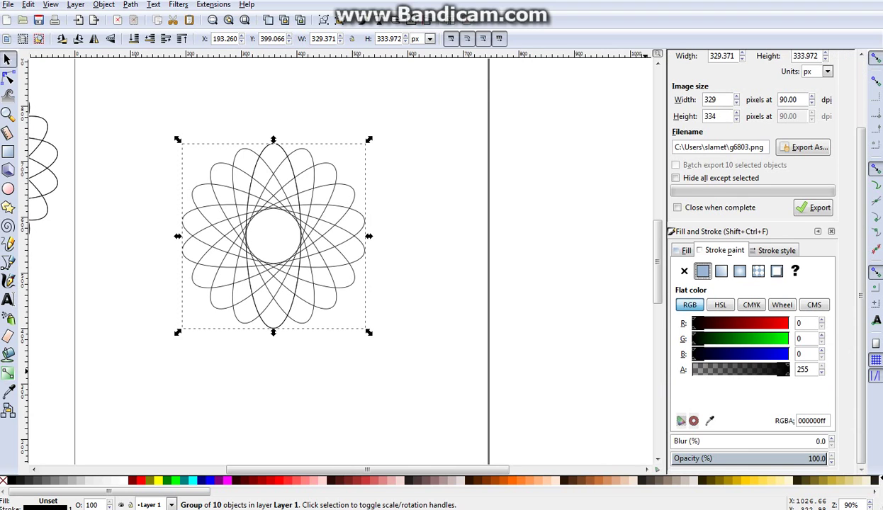
left_click(686, 250)
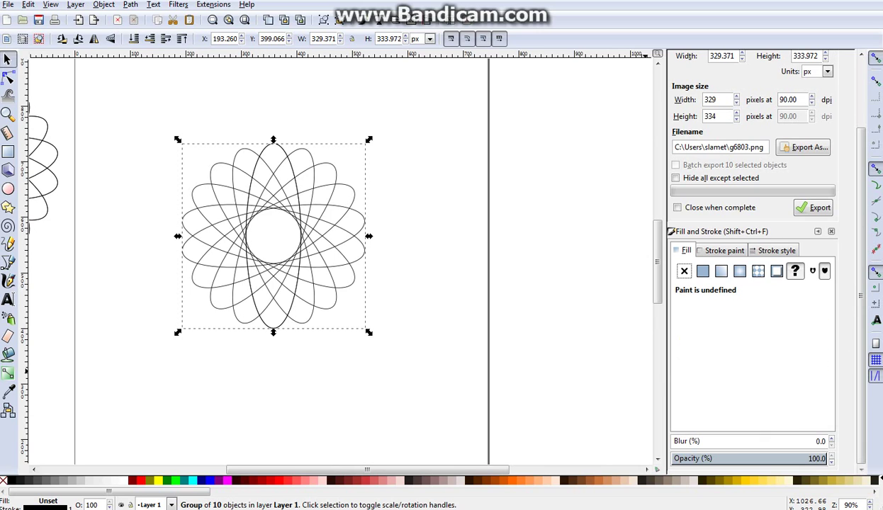
left_click(702, 271)
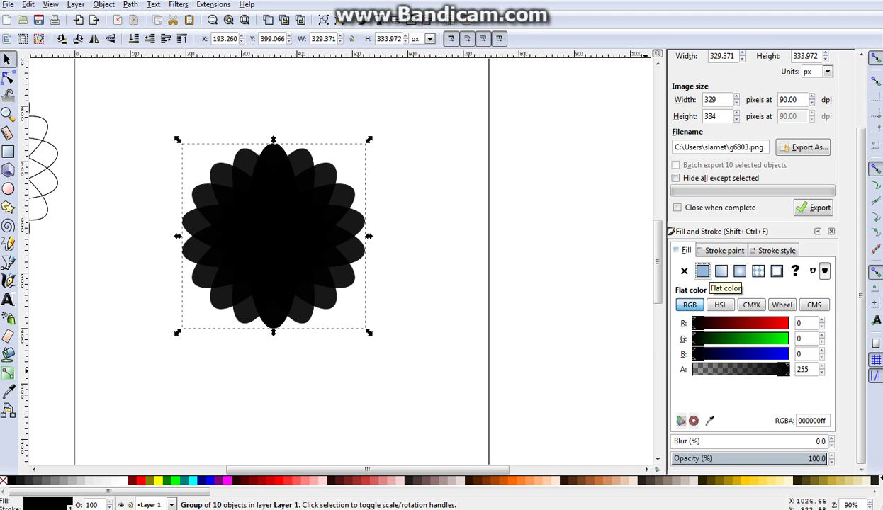
- Reselect the flower and try a lower fill alpha before restoring full opacity
left_click(461, 227)
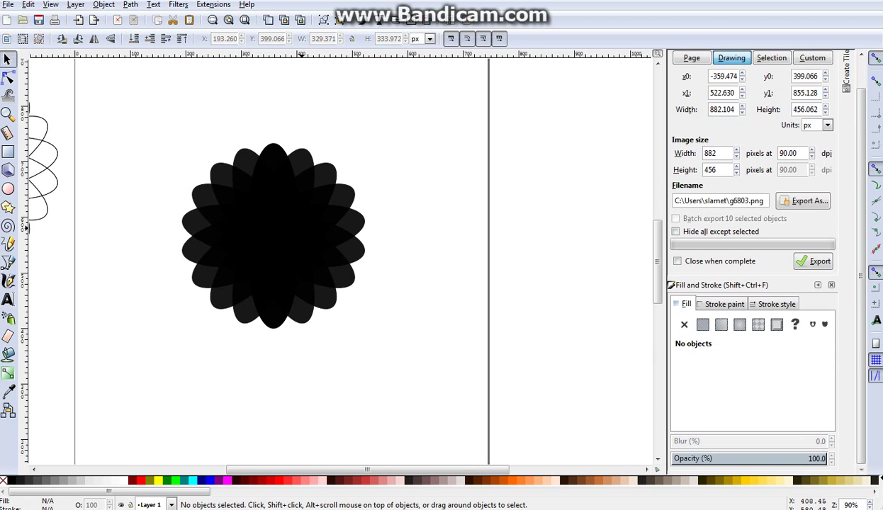
left_click(302, 225)
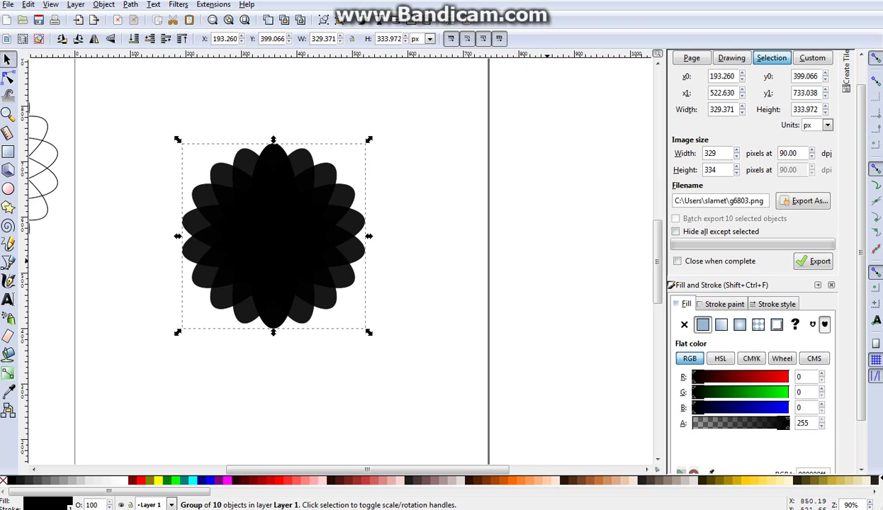
left_click_drag(788, 423, 744, 423)
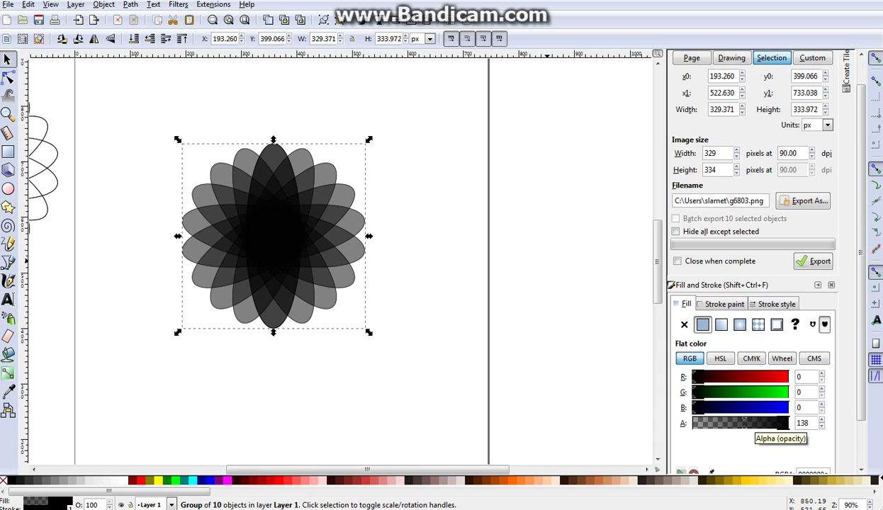
left_click_drag(745, 423, 788, 423)
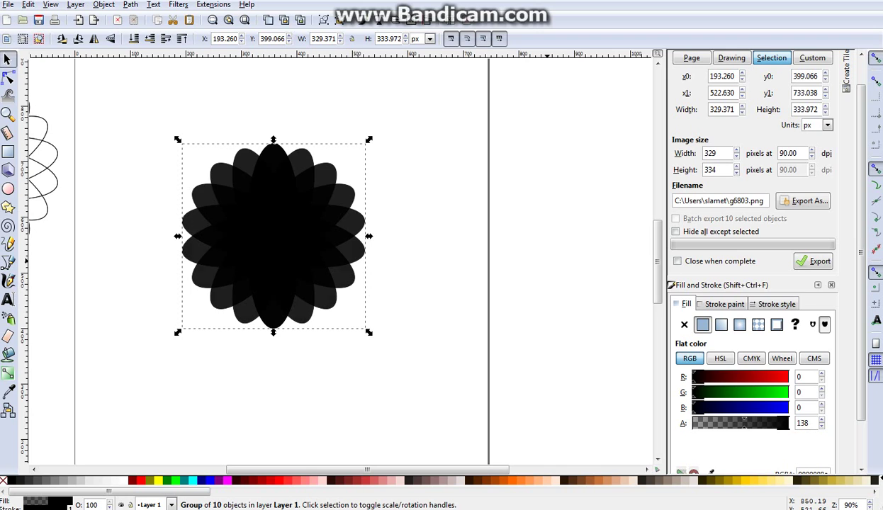
- Try red fill values, then return RGB to 0,0,0 and lower alpha to 183
left_click(781, 377)
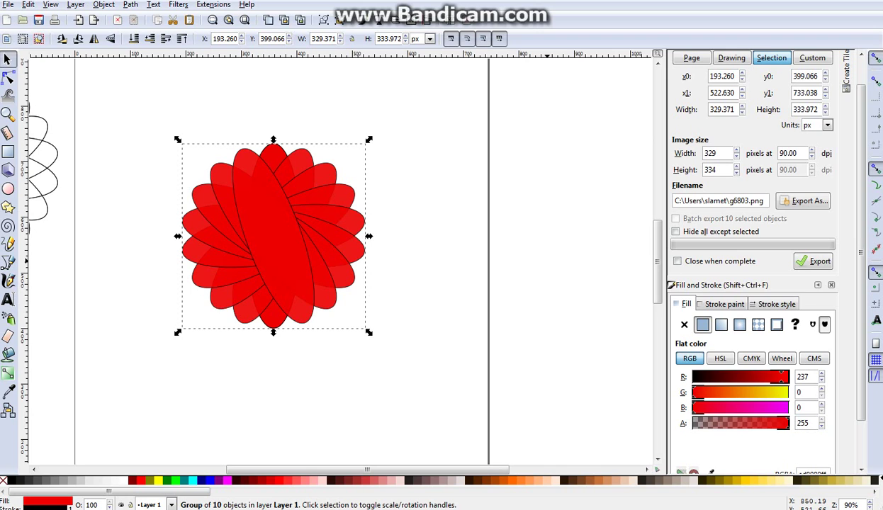
left_click(759, 376)
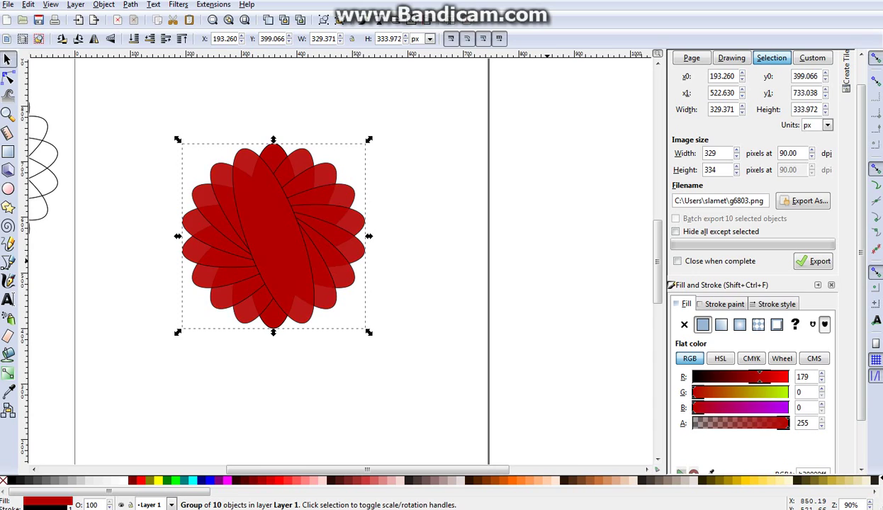
left_click_drag(759, 377, 788, 376)
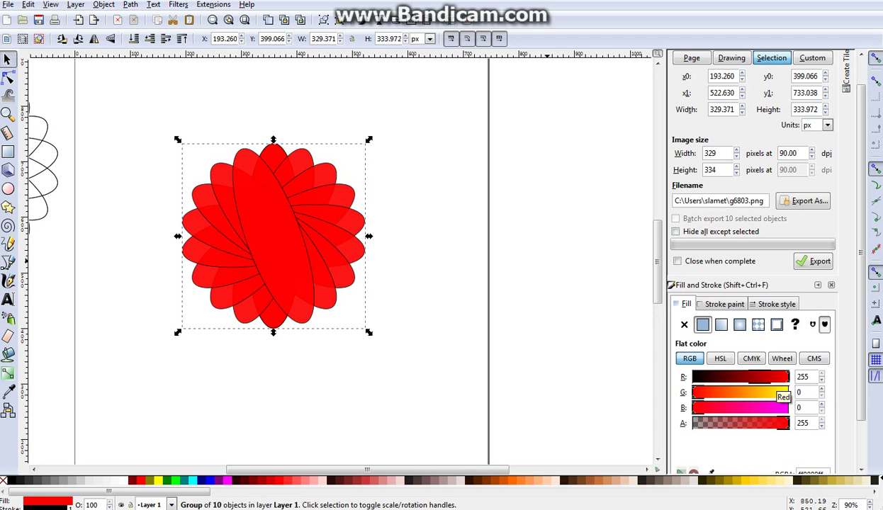
left_click_drag(776, 376, 695, 377)
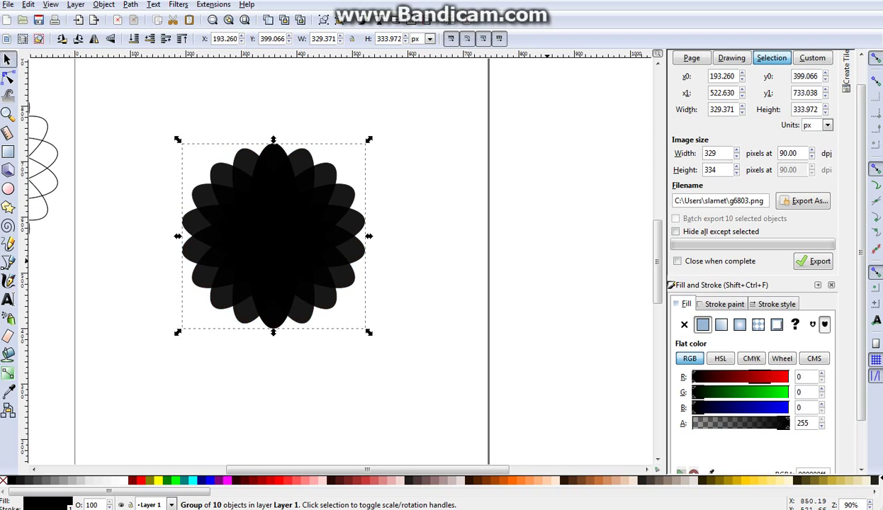
mouse_move(787, 423)
left_mouse_down()
mouse_move(718, 423)
mouse_move(760, 423)
left_mouse_up()
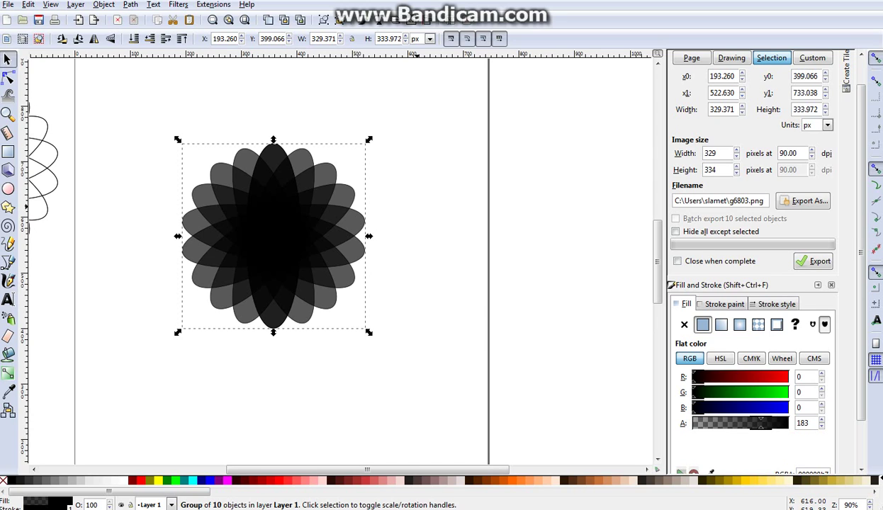
- Ungroup the flower and combine its ellipses with Path > Exclusion into one 293-node path
left_click(291, 203)
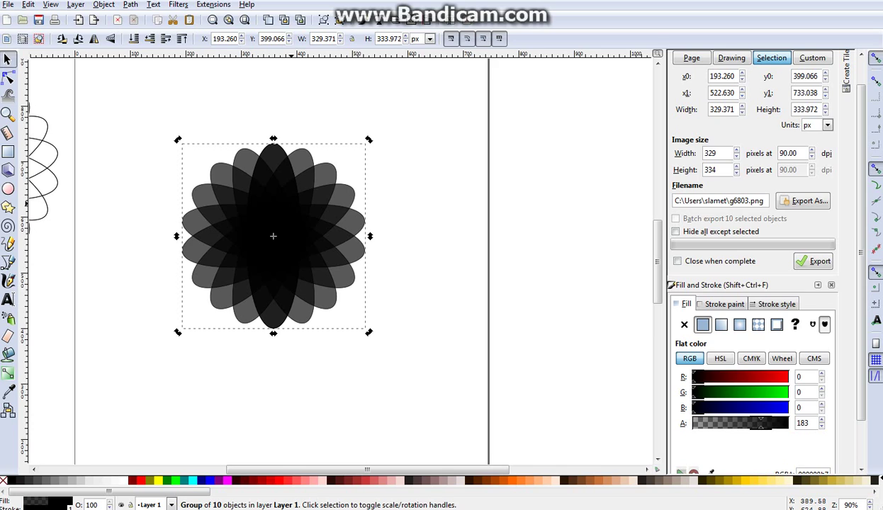
left_click(291, 204)
right_click(291, 204)
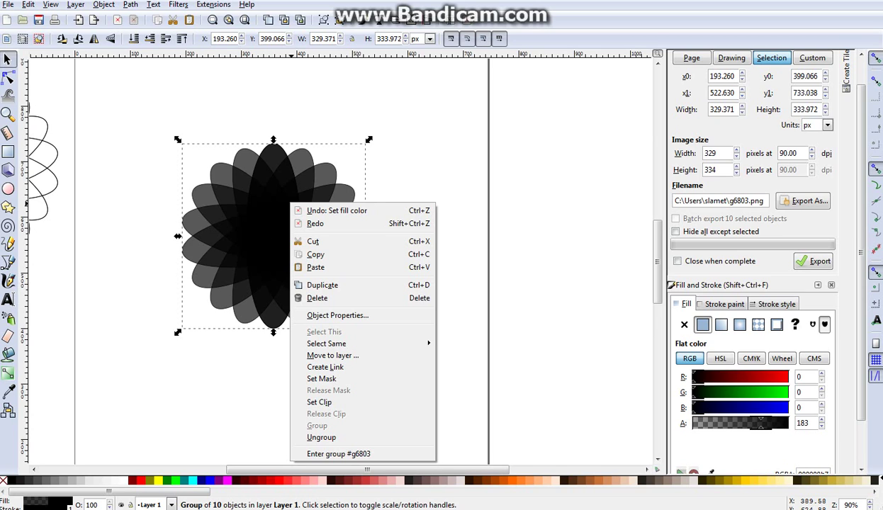
left_click(321, 437)
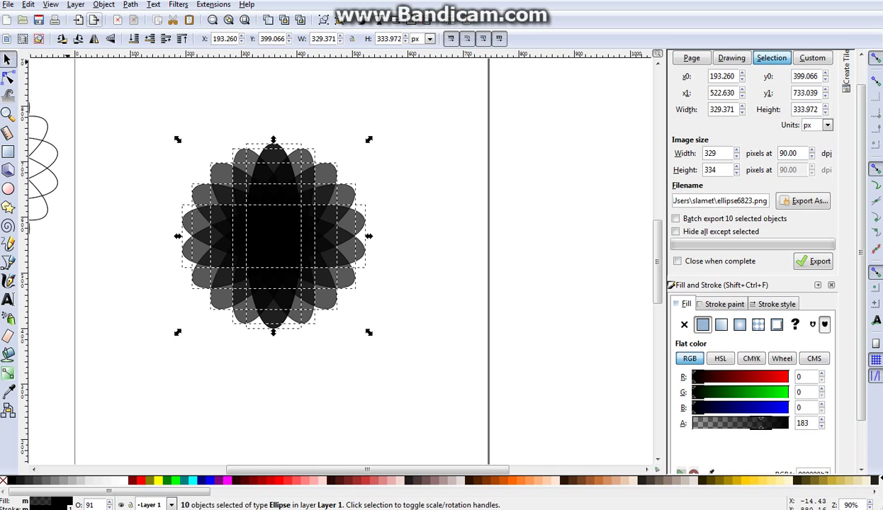
left_click(131, 5)
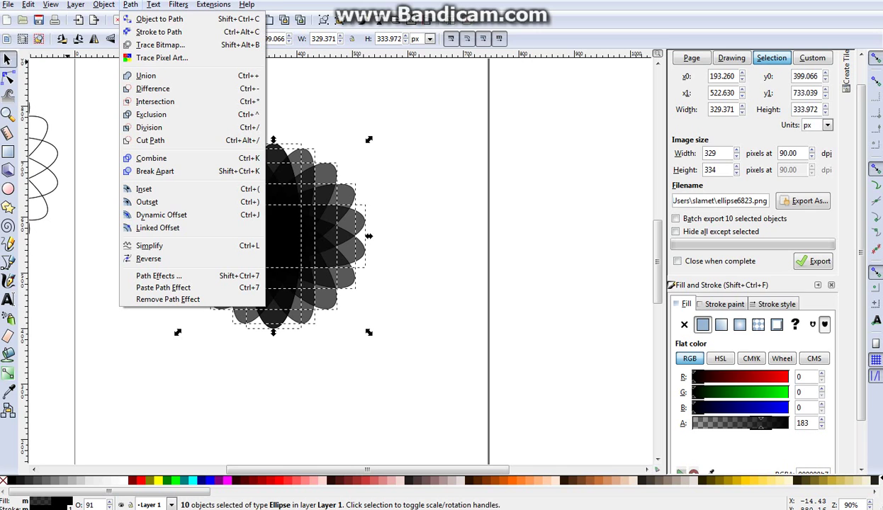
left_click(151, 114)
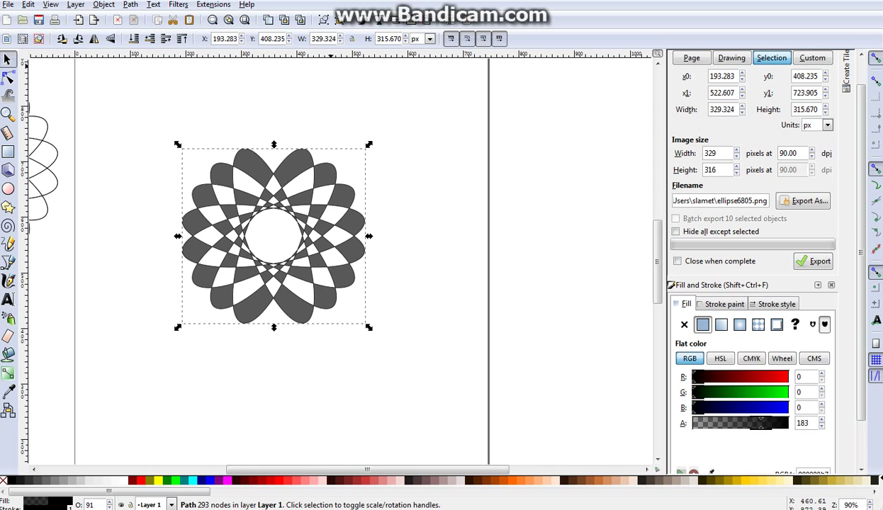
- Select the flower path and undo the last operation with Ctrl+Z
key("Escape")
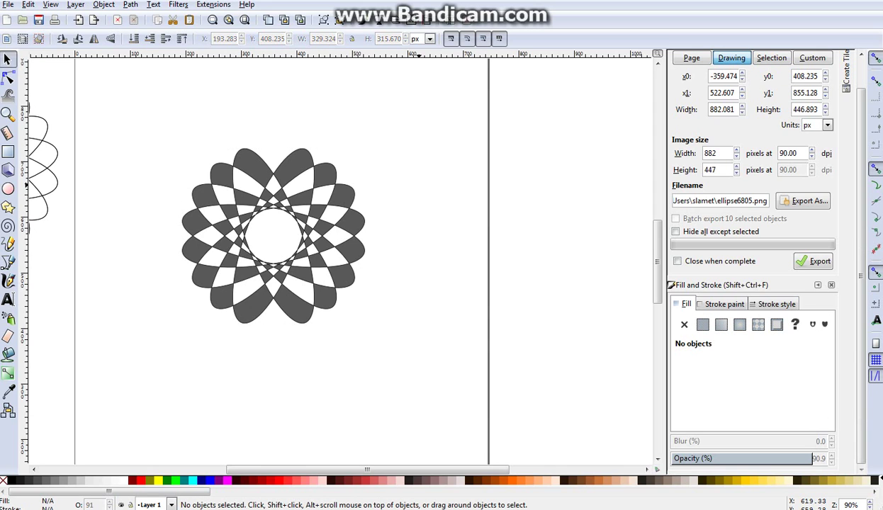
left_click(316, 227)
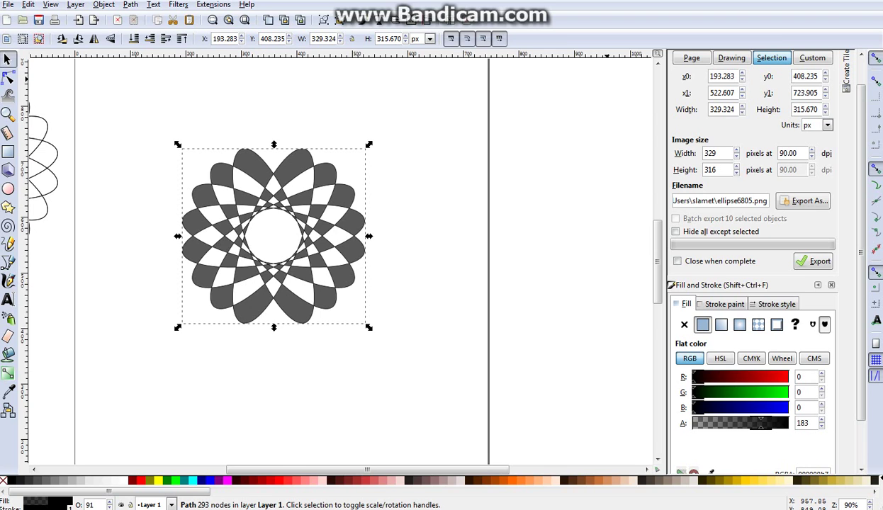
key("ctrl+z")
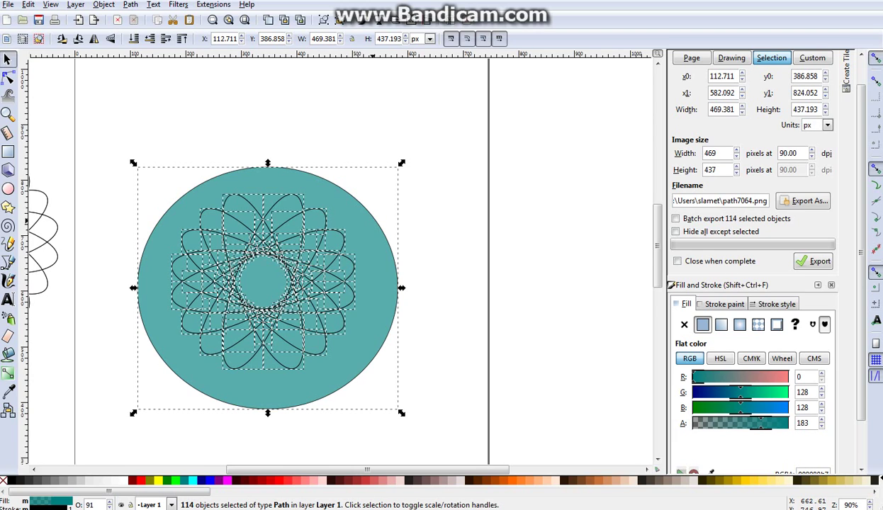
- Undo the Division to restore the 469 × 437 px teal circle, then select it
left_click(372, 223)
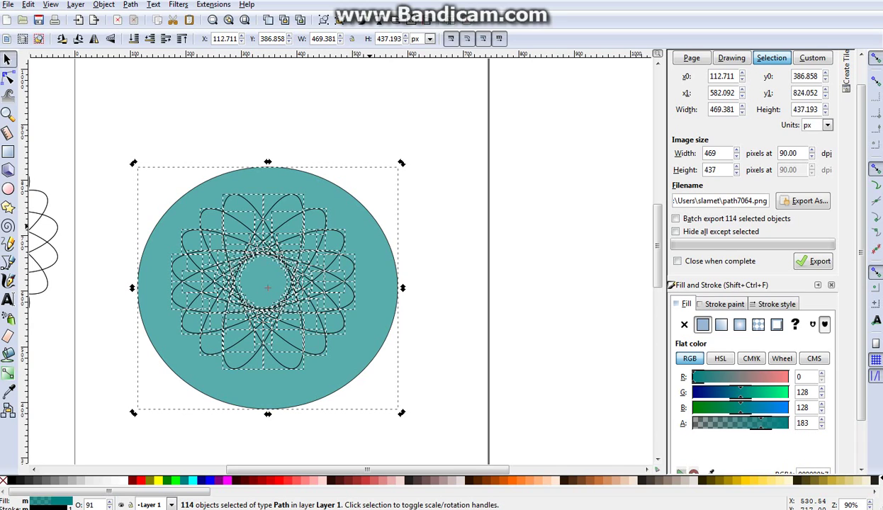
left_click(369, 225)
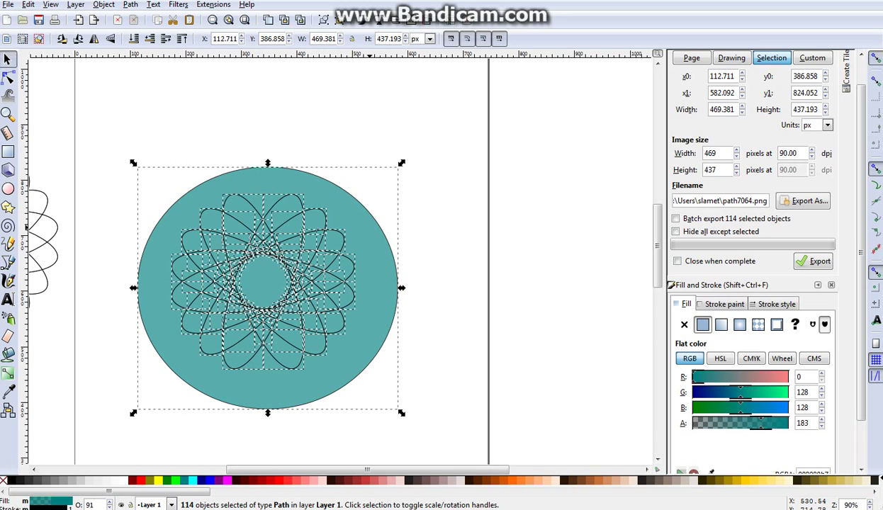
right_click(367, 227)
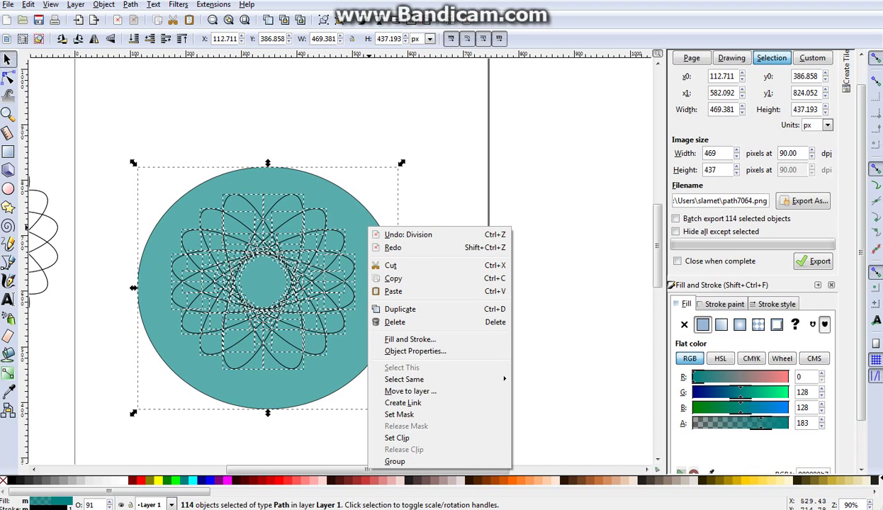
left_click(397, 235)
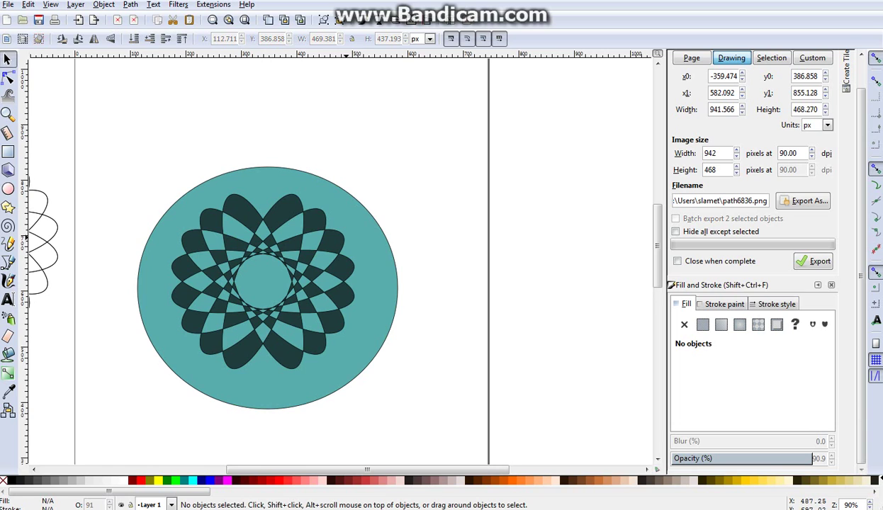
left_click(306, 259)
left_click(317, 261, "alt")
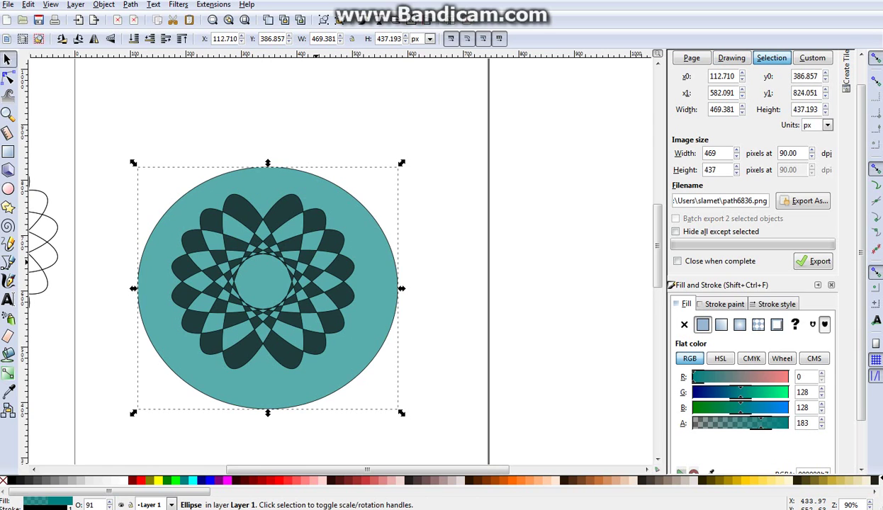
- Select the teal circle with the flower and run Path > Division, producing 114 pieces
left_click(318, 261, "alt")
left_click(318, 261, "alt")
left_click_drag(381, 264, 376, 263)
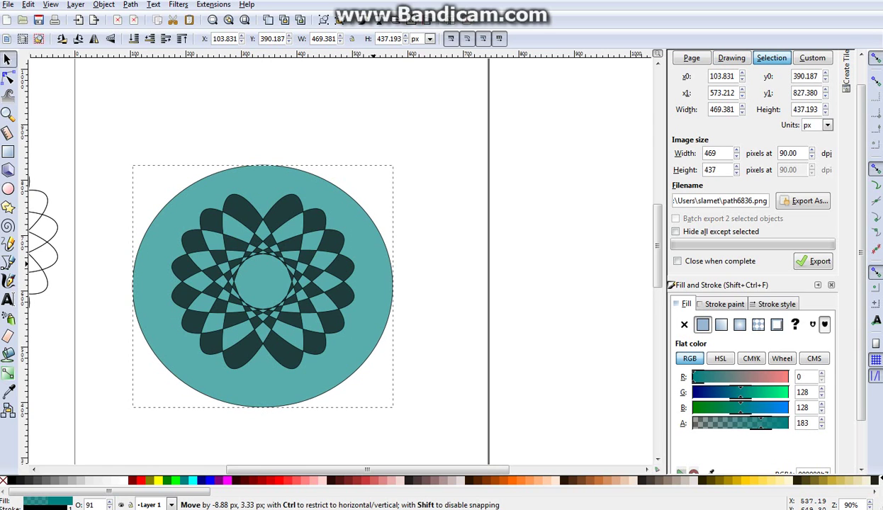
left_click(332, 261, "shift")
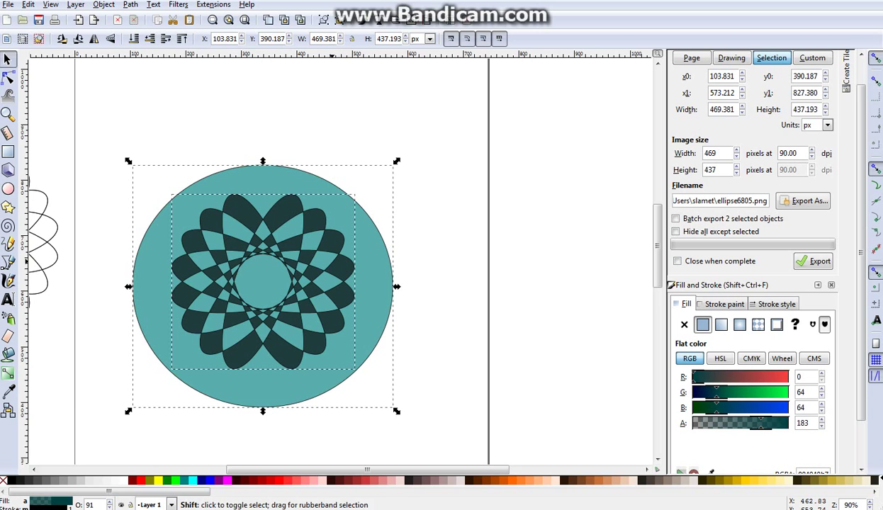
left_click(131, 4)
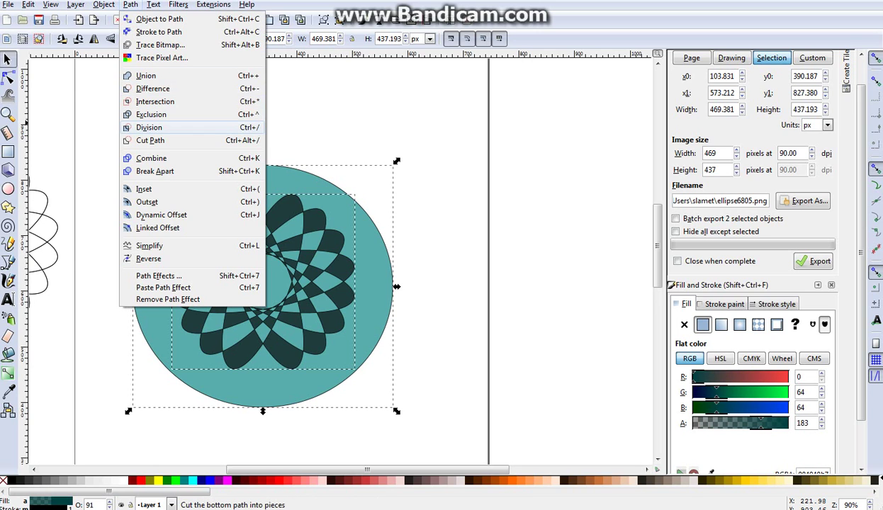
left_click(149, 128)
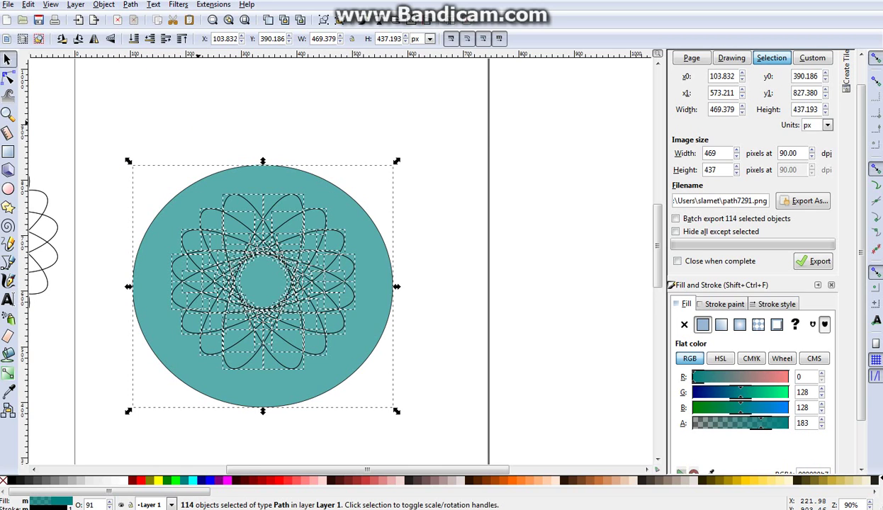
key("Escape")
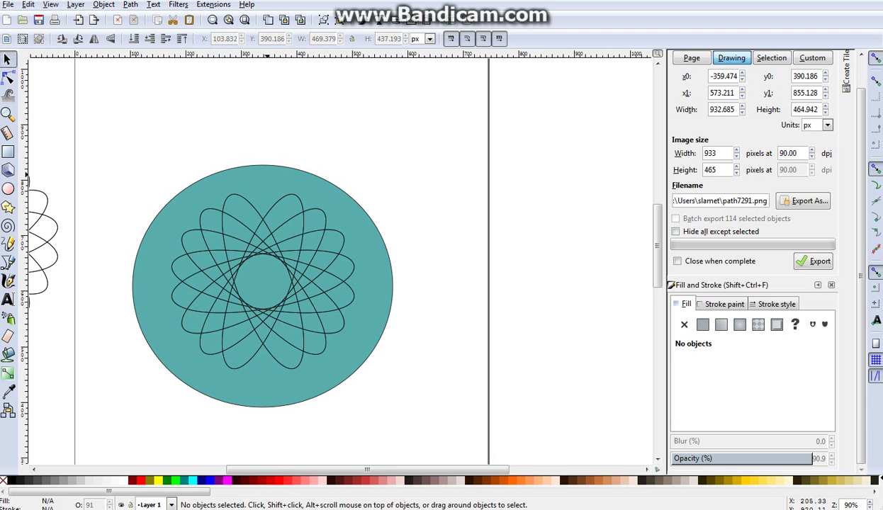
left_click(345, 204)
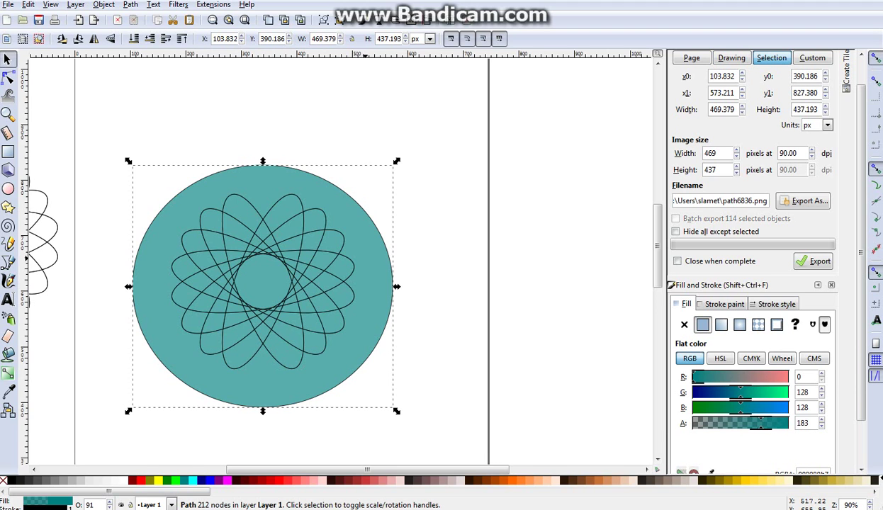
- Drag the outer teal ring beside the flower and delete it
left_click_drag(365, 262, 419, 165)
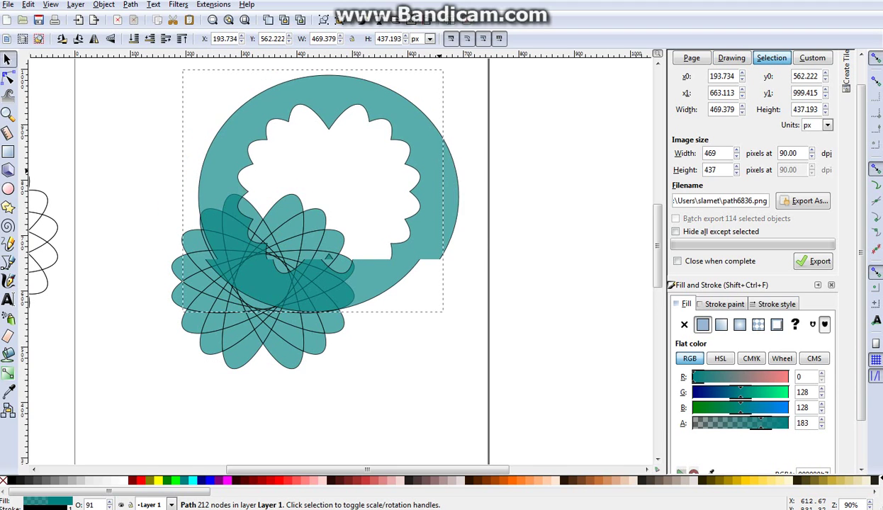
left_click_drag(416, 164, 596, 250)
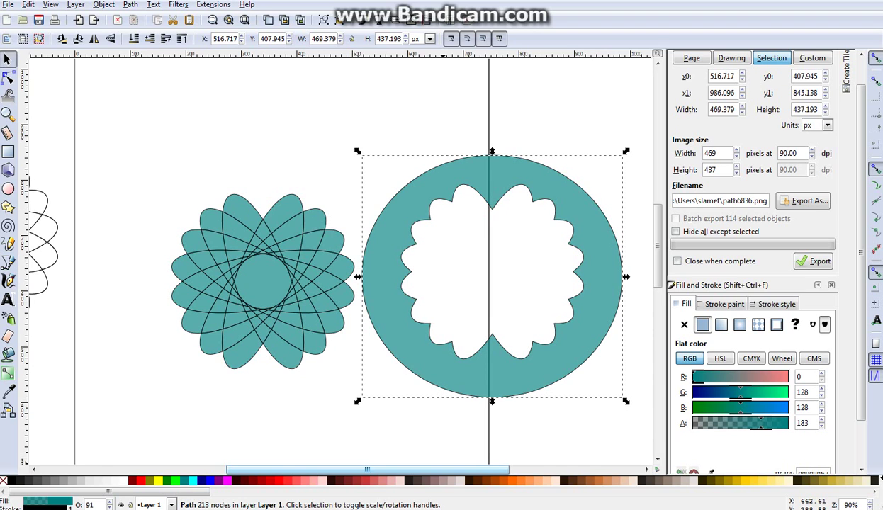
left_click_drag(367, 470, 336, 470)
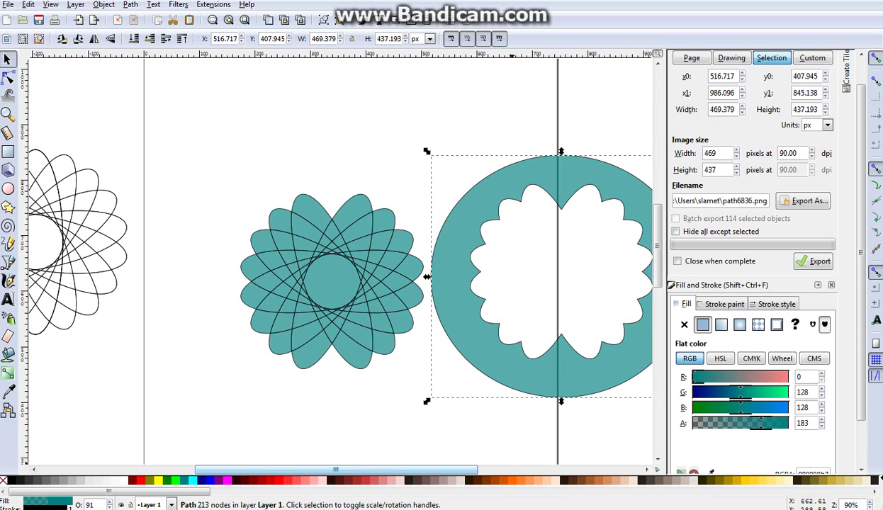
key("Delete")
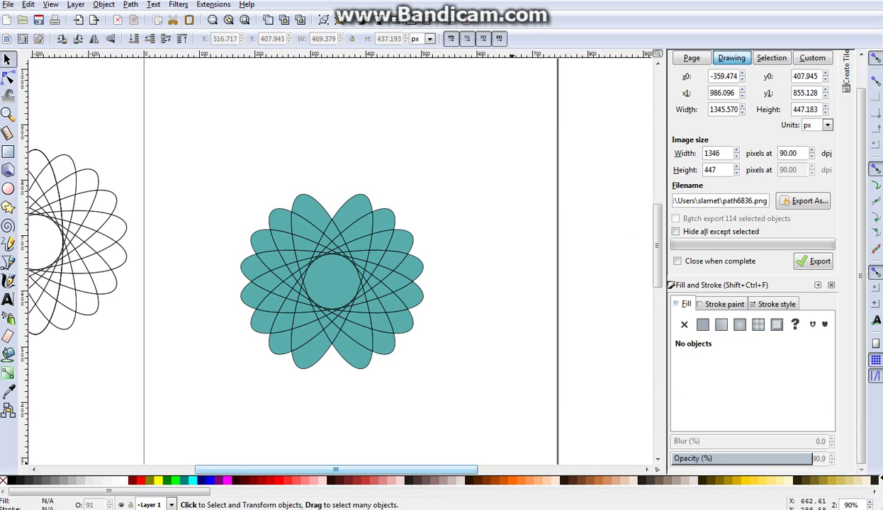
- Select the flower pieces, individually and then by rubber-band, and clear the selection
left_click(330, 231)
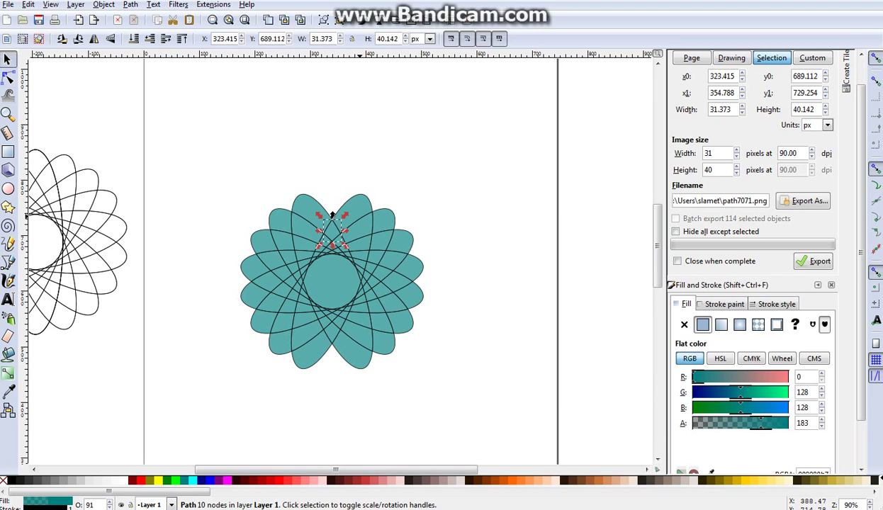
left_click(328, 213)
left_click(379, 219)
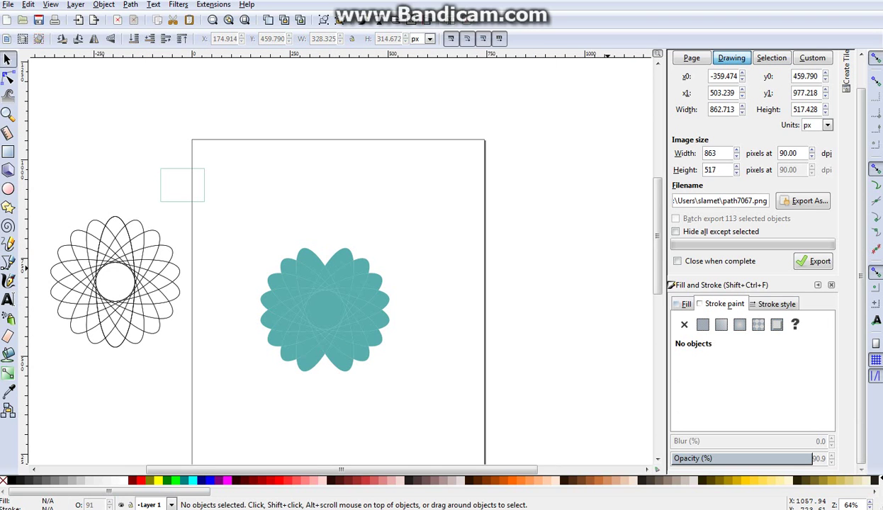
left_click(323, 312)
left_click(323, 314)
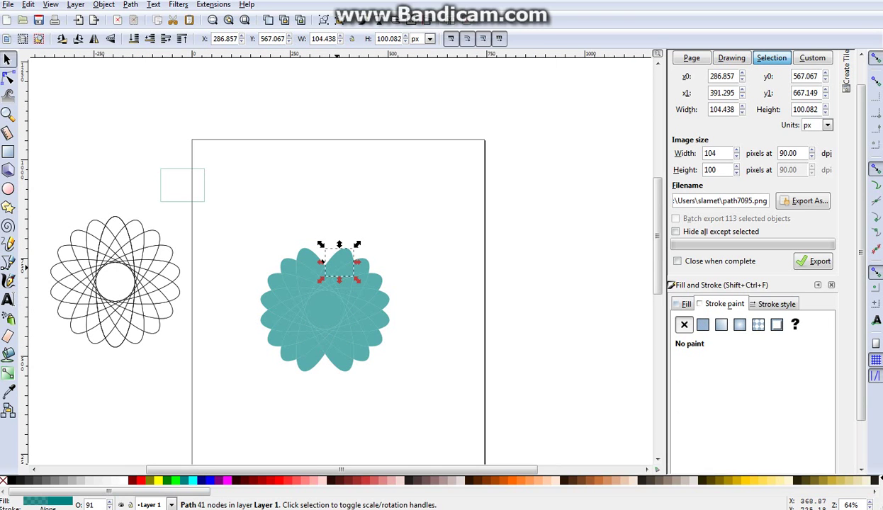
left_click(322, 314, "alt")
key("Escape")
left_click_drag(245, 227, 313, 357)
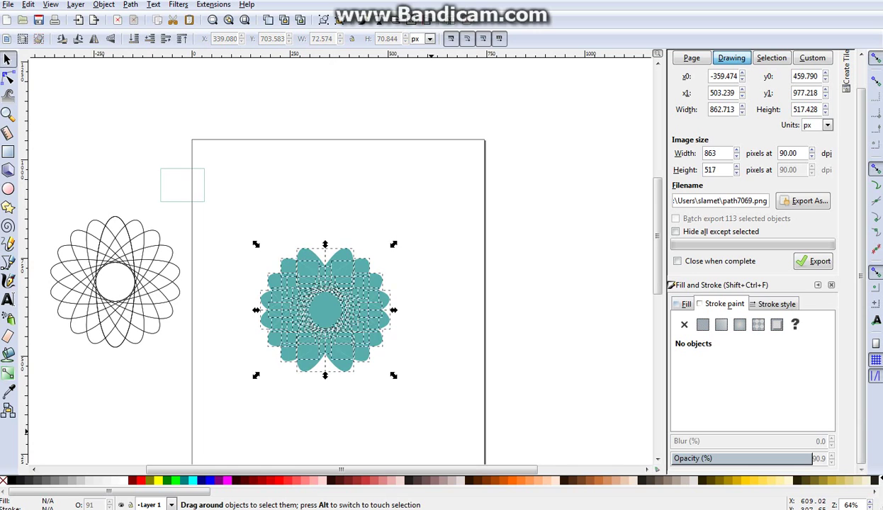
key("Escape")
left_click(182, 201)
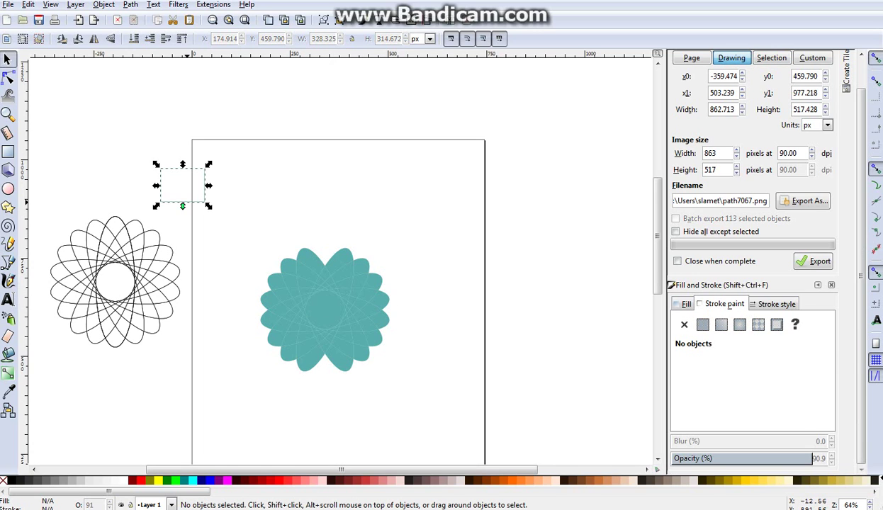
key("Escape")
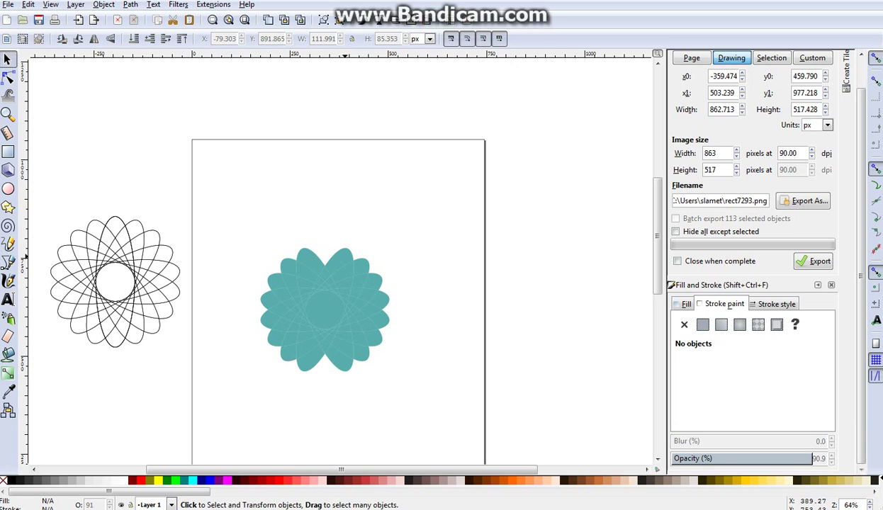
- Zoom in closely on the teal flower, then return to the selector tool
left_click(7, 114)
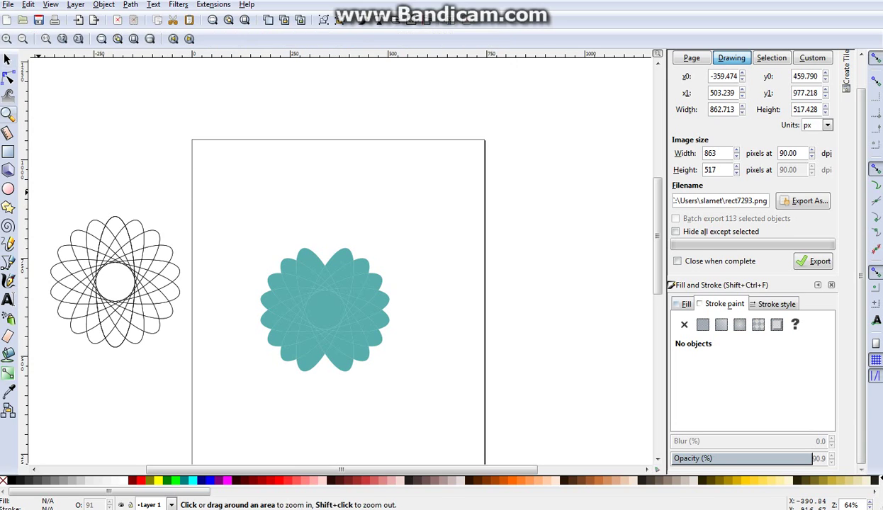
left_click(330, 314)
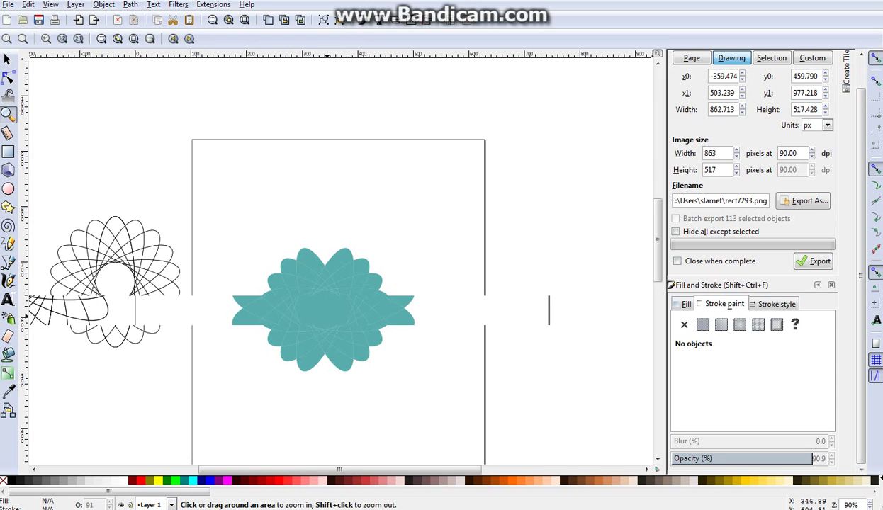
left_click(341, 345)
left_click(341, 345)
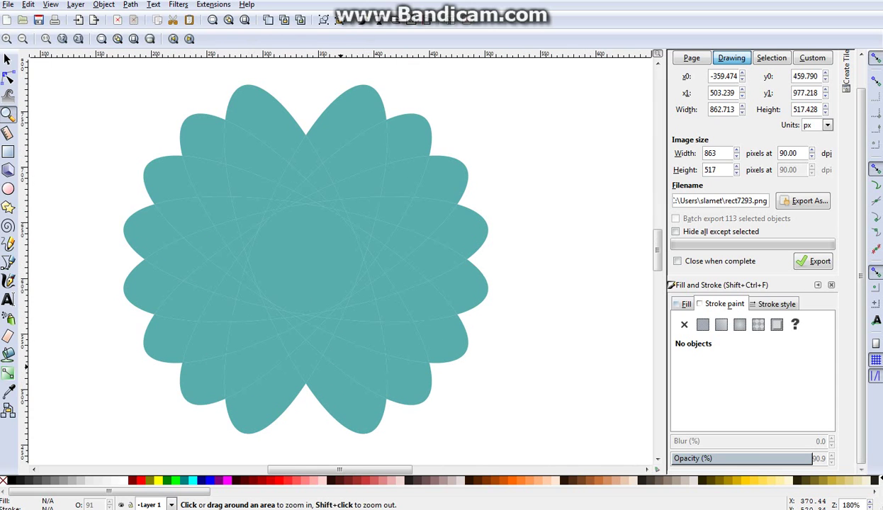
left_click(7, 59)
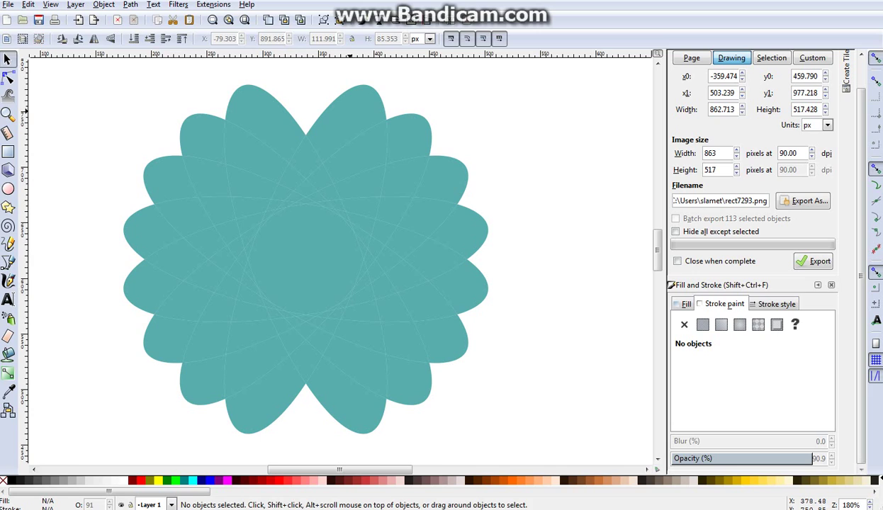
- Fill the top petal bright red at 100 opacity
left_click(346, 114)
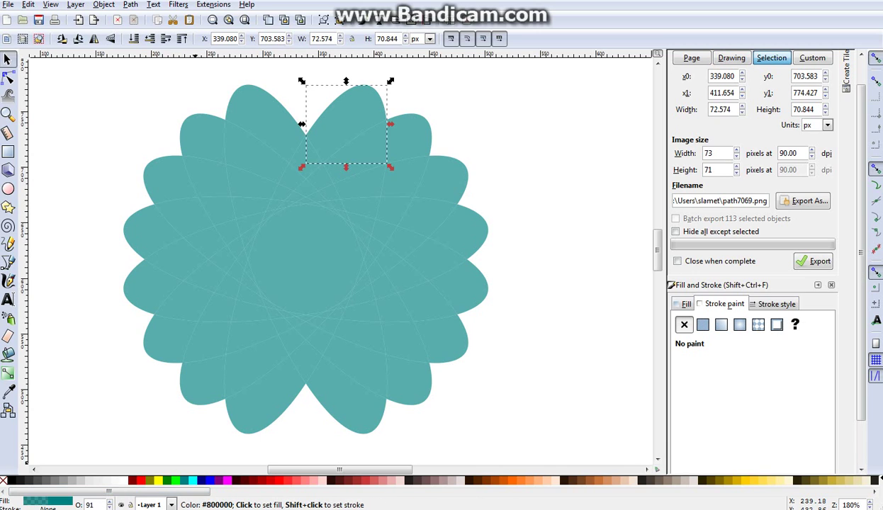
left_click(278, 482)
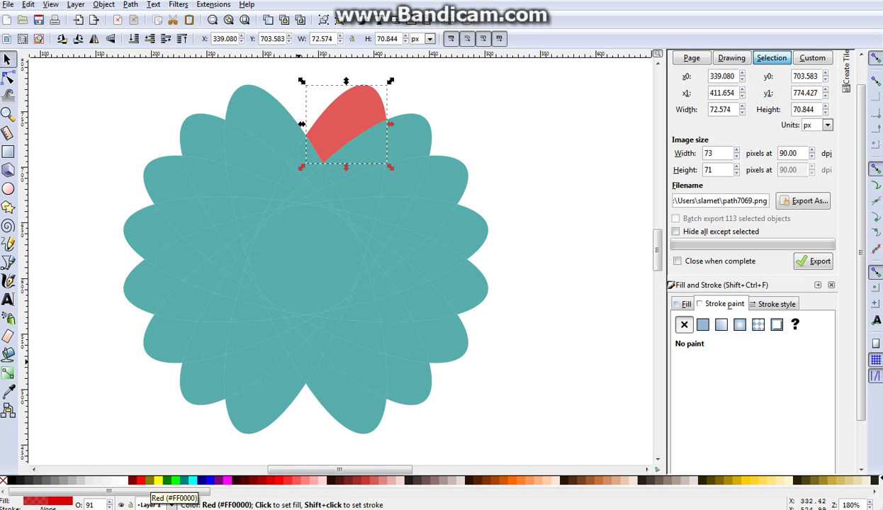
left_click(140, 482)
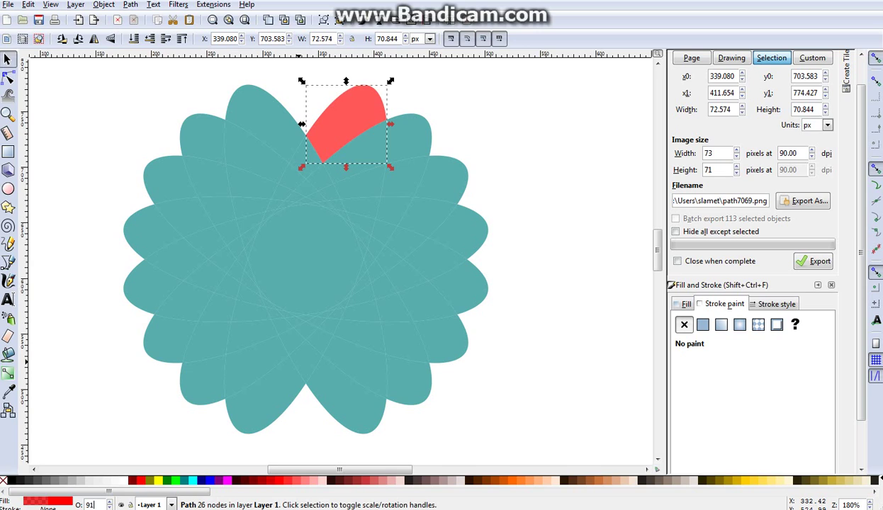
type("100")
key("Return")
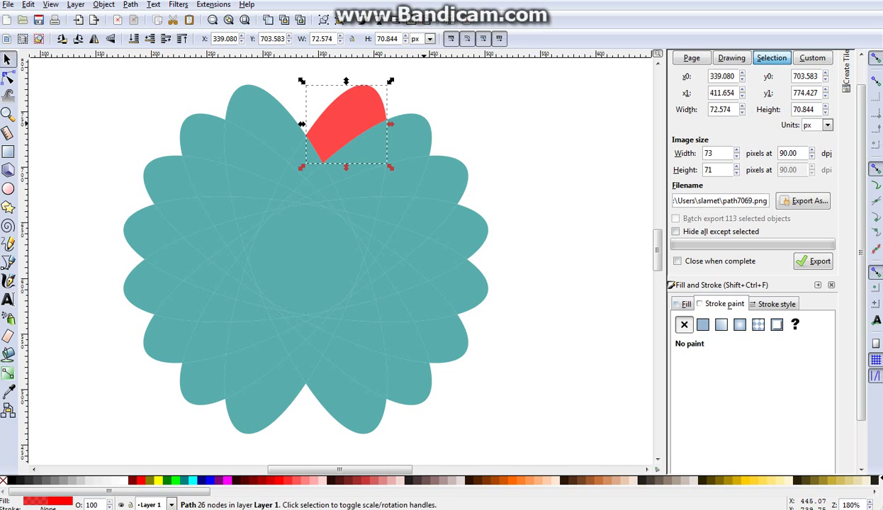
- Colour the two pieces beneath the red petal navy blue
left_click(388, 119)
left_click(366, 132)
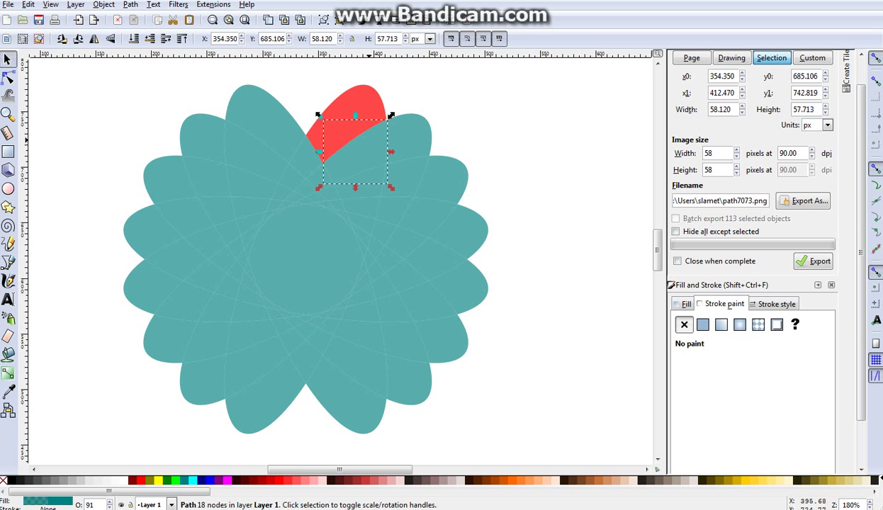
left_click(411, 129, "shift")
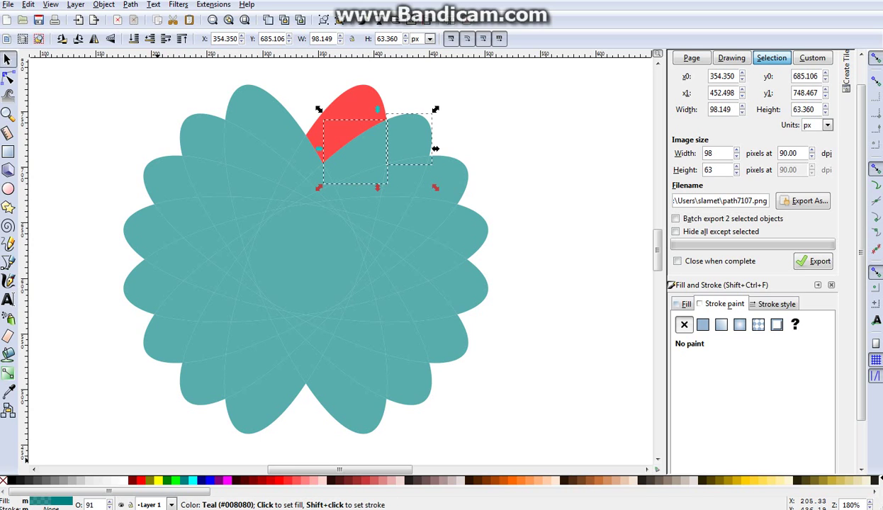
left_click(211, 482)
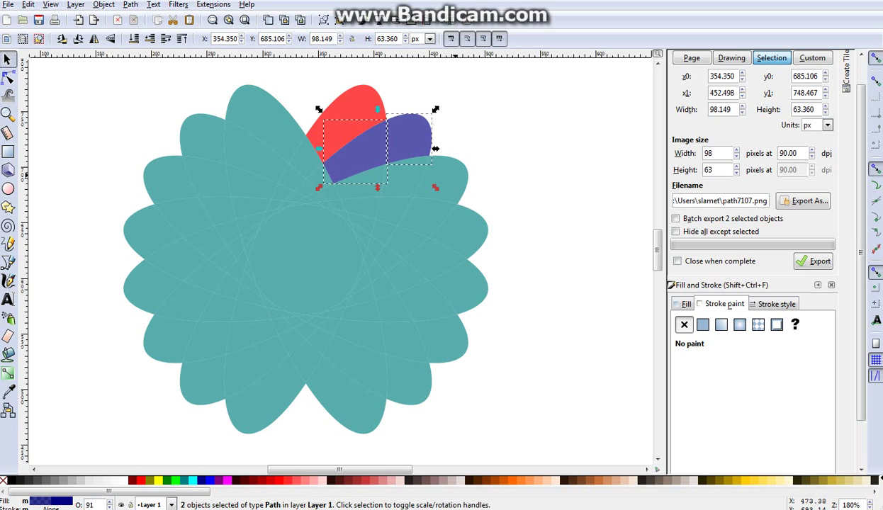
- Fill the three pieces of the next petal lime green
left_click(458, 179)
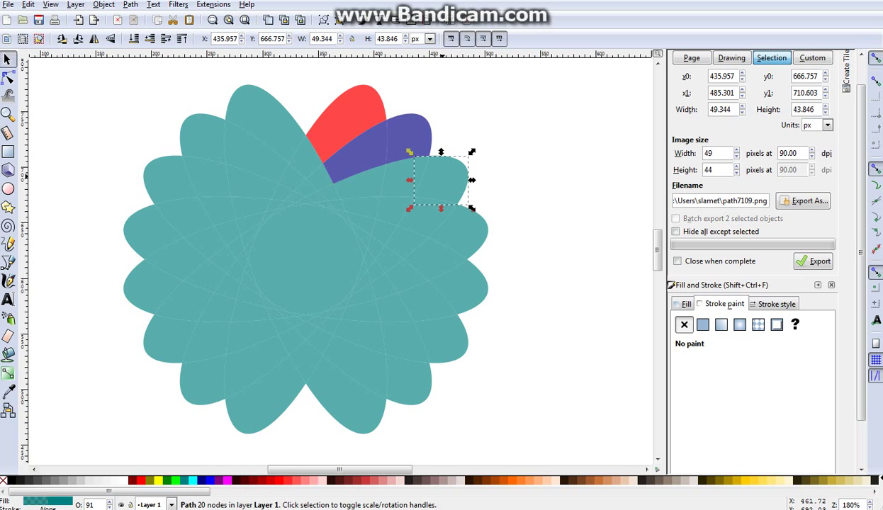
left_click(403, 183, "shift")
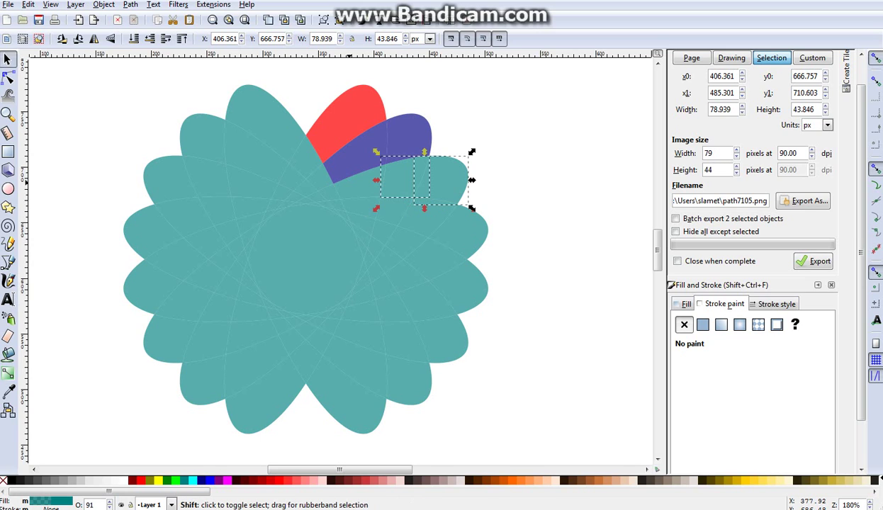
left_click(349, 182, "shift")
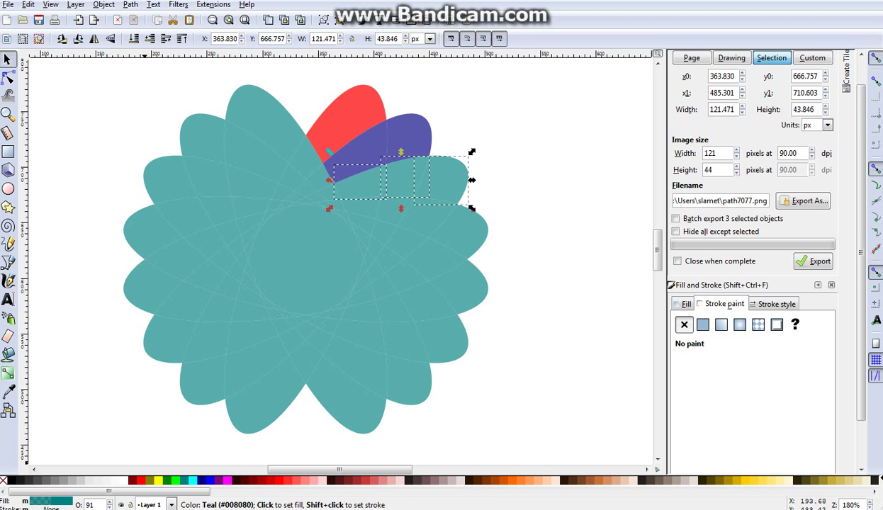
left_click(183, 481)
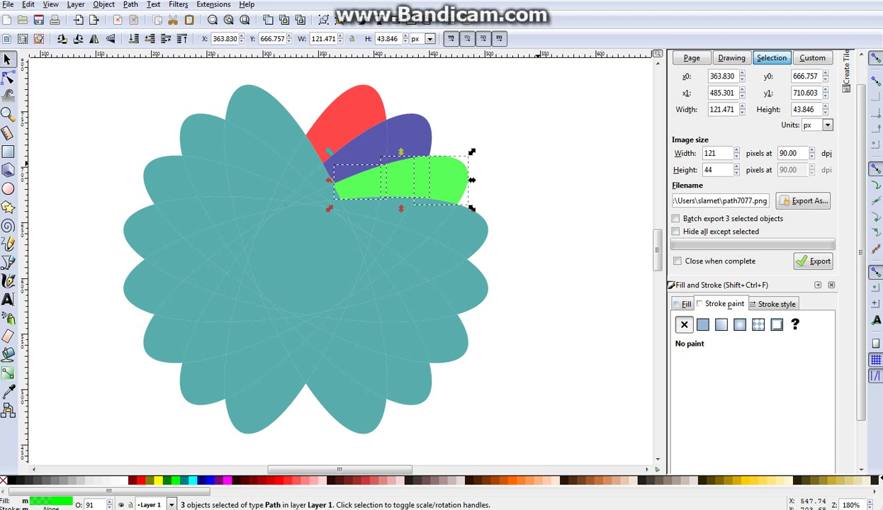
key("Escape")
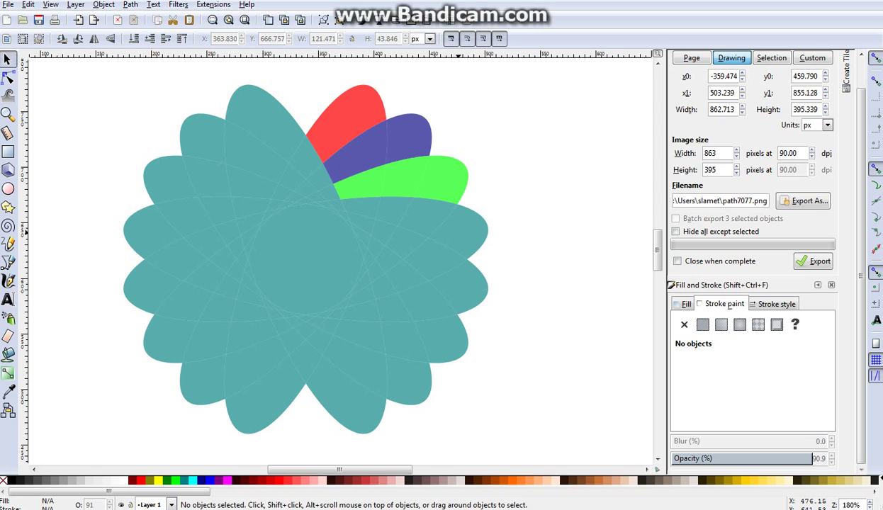
- Fill the four pieces of the petal below the green one light yellow
left_click(487, 244)
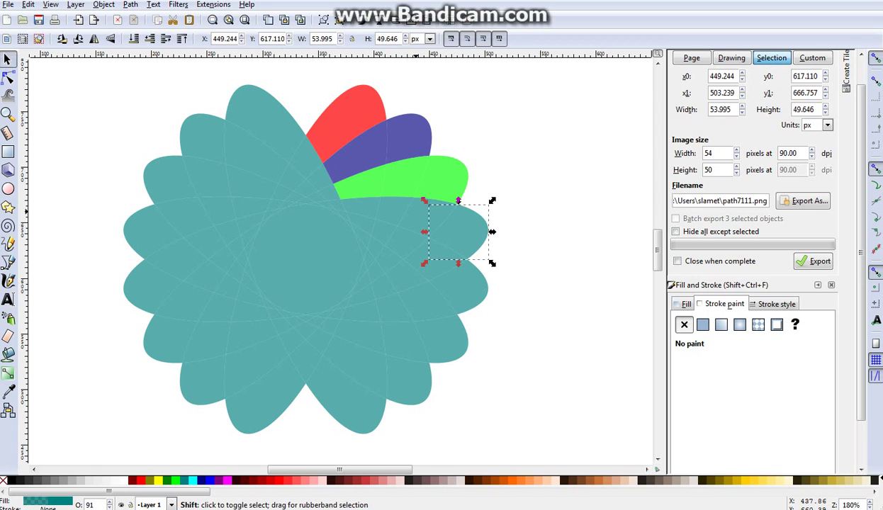
left_click(418, 216, "shift")
left_click(388, 211, "shift")
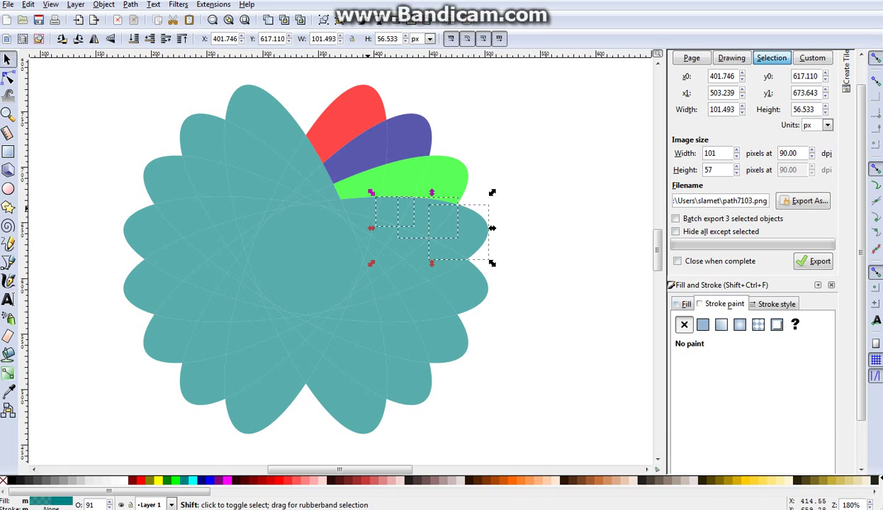
left_click(356, 207, "shift")
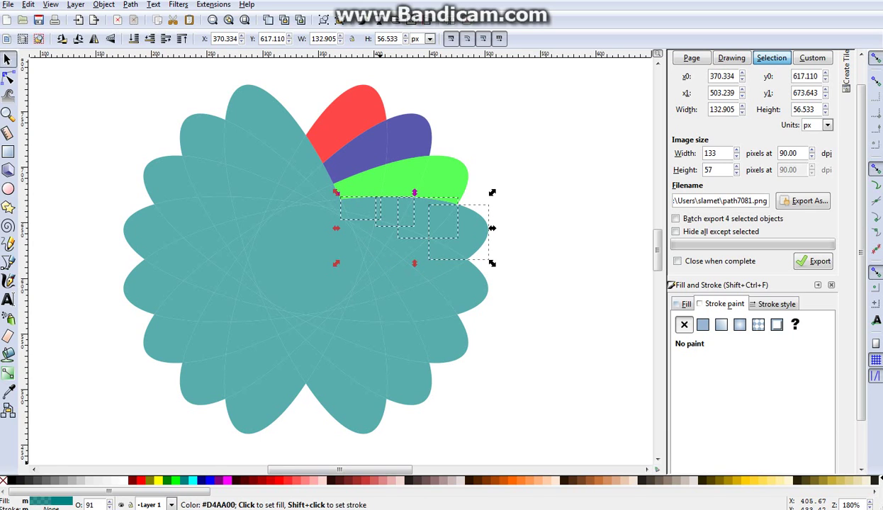
left_click(397, 480)
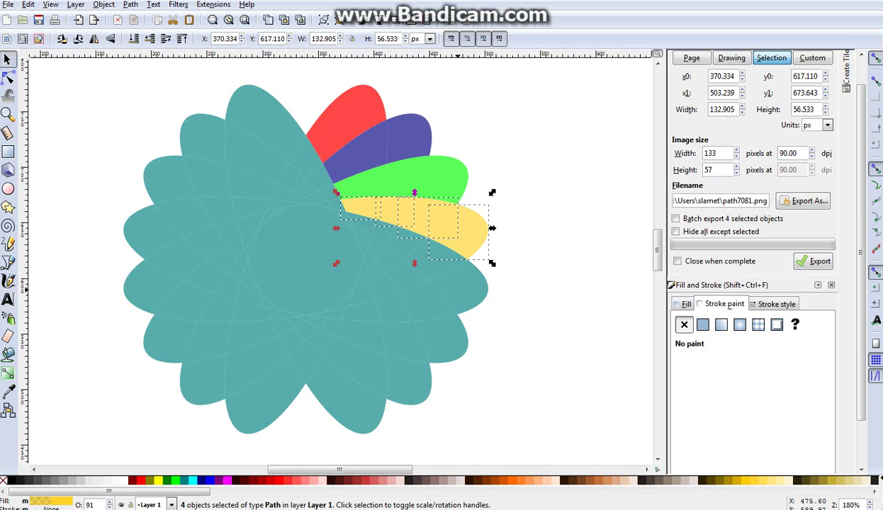
- Colour the five pieces of the next petal down purple
left_click(460, 293)
left_click(395, 241, "shift")
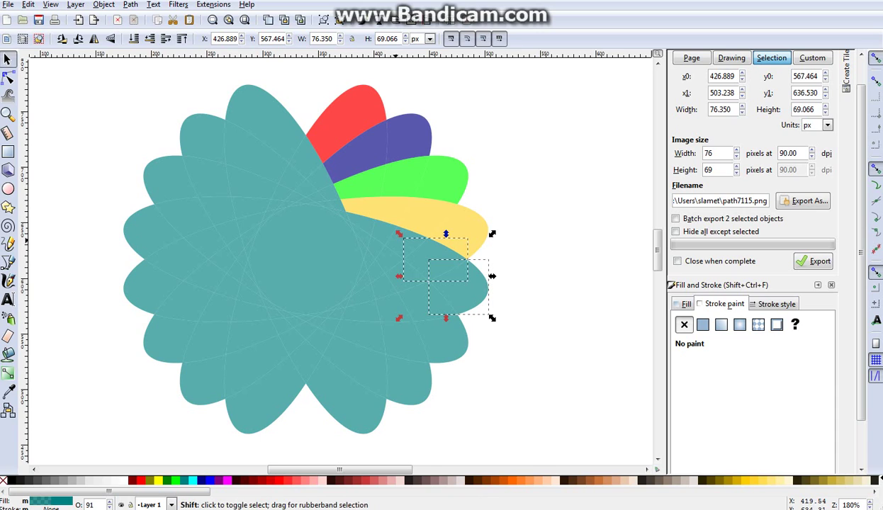
left_click(399, 240, "shift")
left_click(368, 224, "shift")
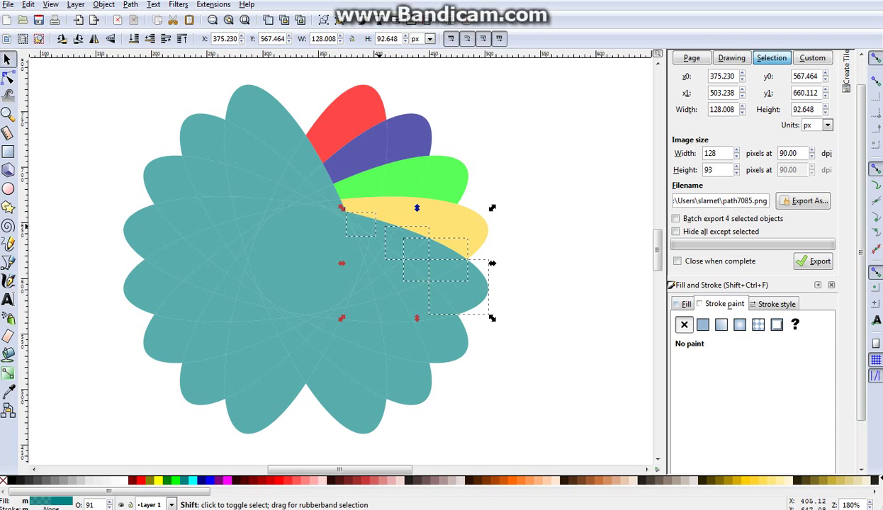
left_click(382, 233, "shift")
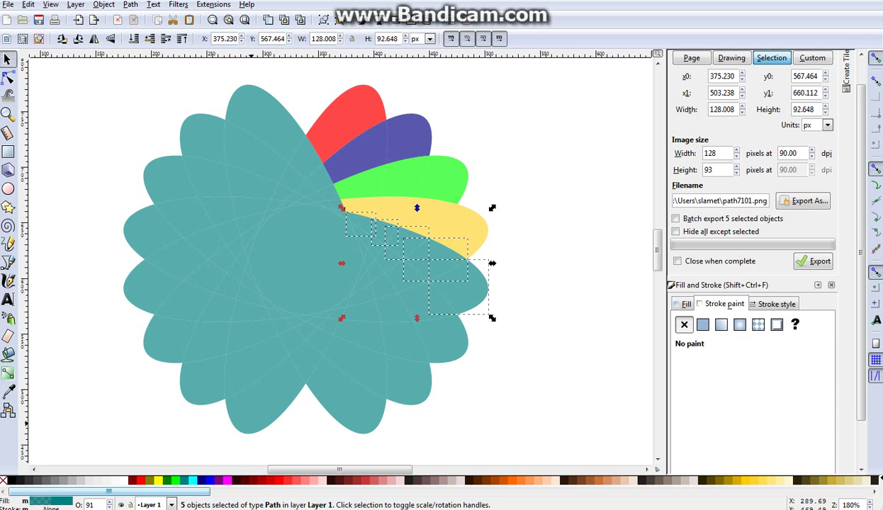
left_click(202, 481)
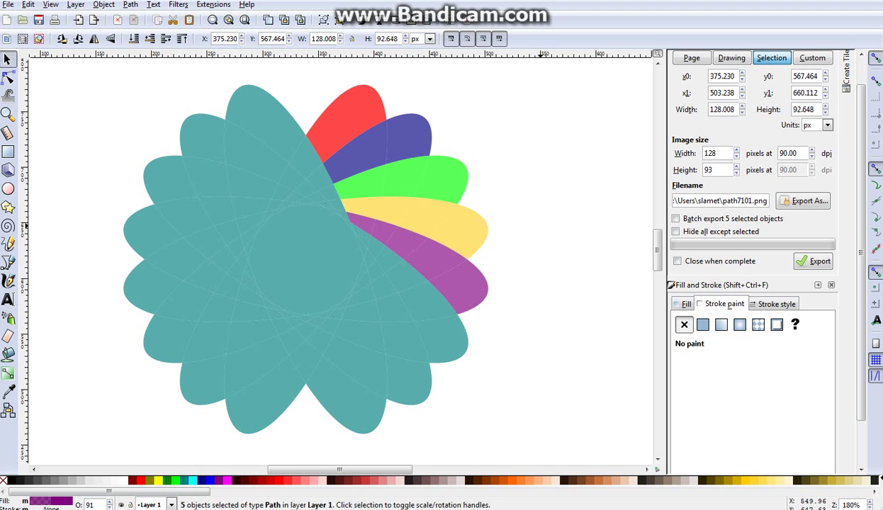
key("Escape")
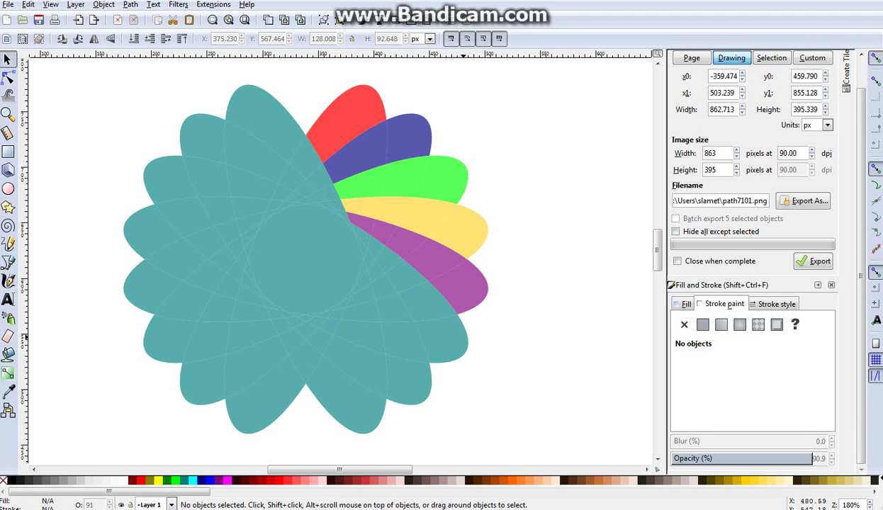
- Select all the pieces of the following petal, restarting the selection once
left_click(443, 349)
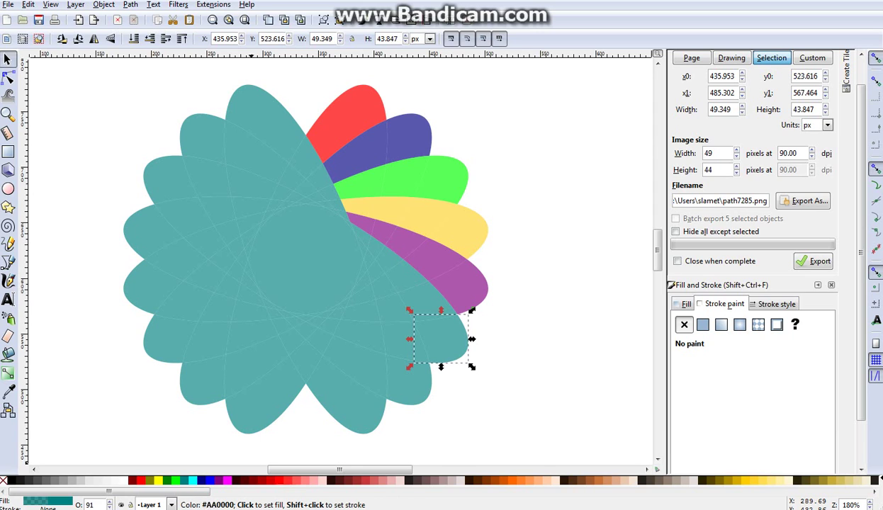
left_click(425, 302, "shift")
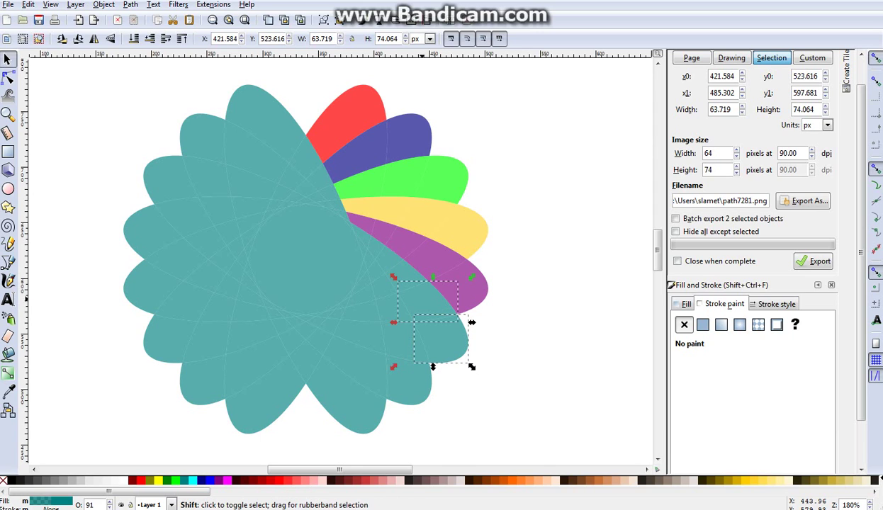
left_click(435, 257, "shift")
left_click(398, 273, "shift")
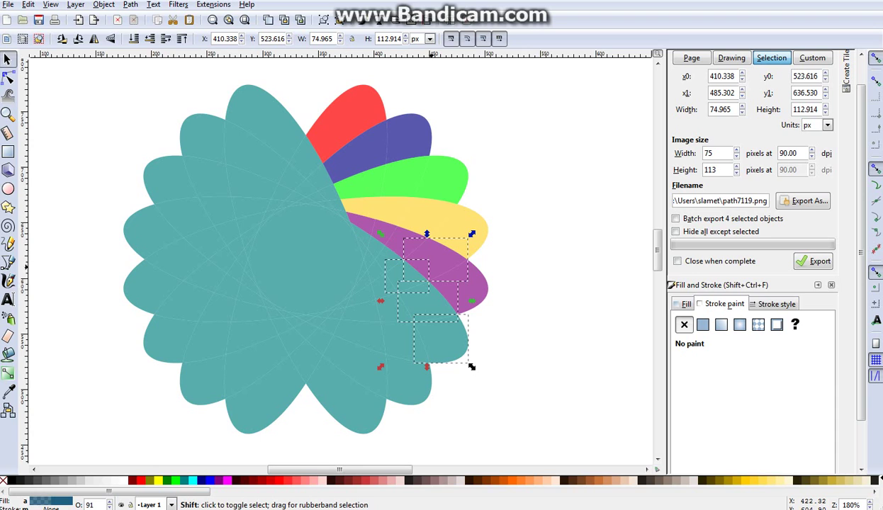
key("Escape")
left_click(443, 340)
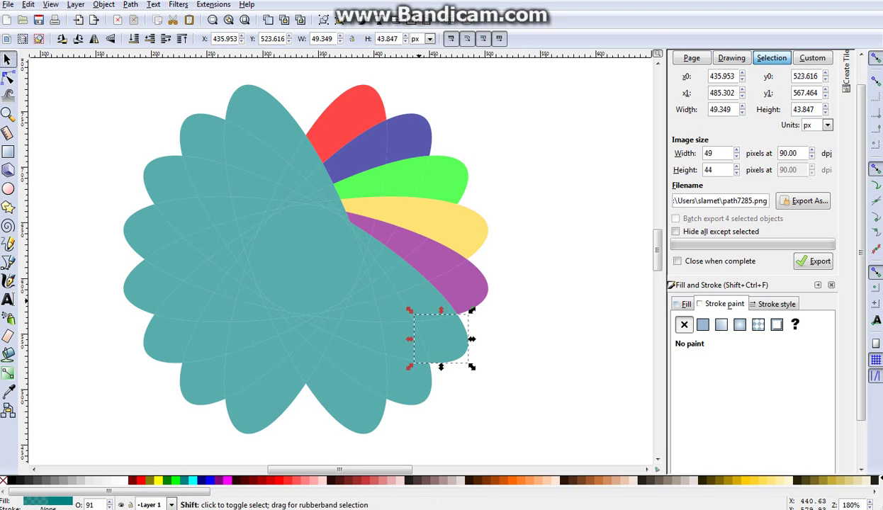
left_click(426, 301, "shift")
left_click(406, 275, "shift")
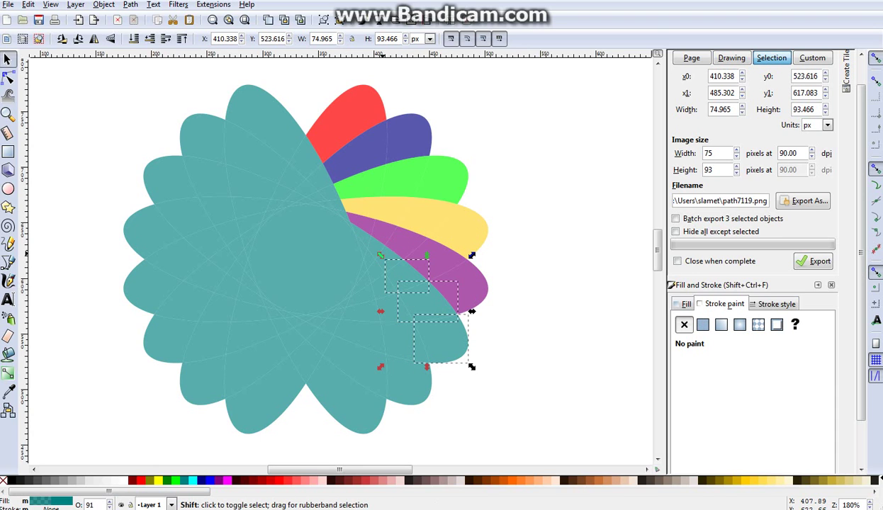
left_click(389, 254, "shift")
left_click(367, 244, "shift")
left_click(372, 238, "shift")
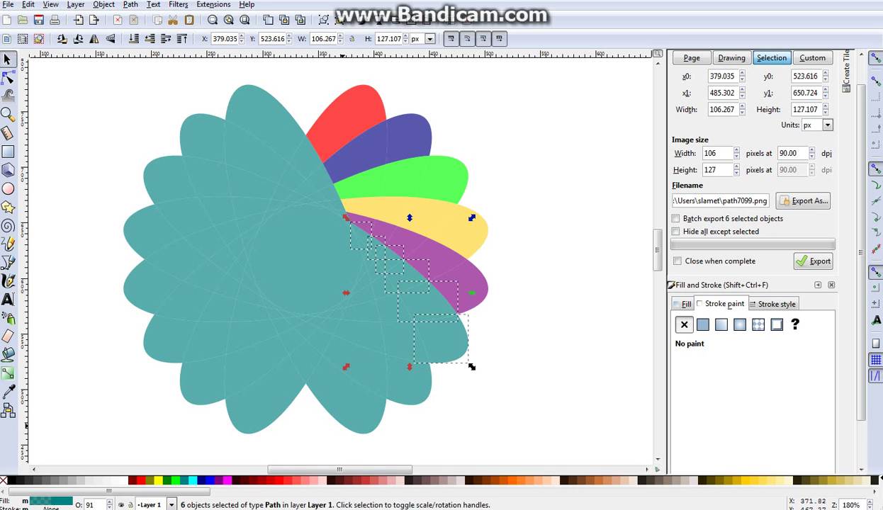
- Try pink, purple and bright green on that petal, settling on dark green
left_click(320, 482)
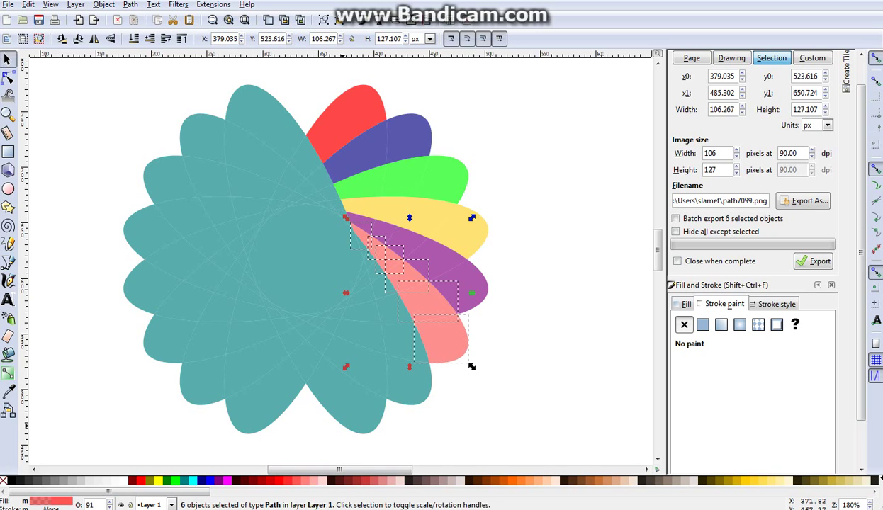
left_click(237, 481)
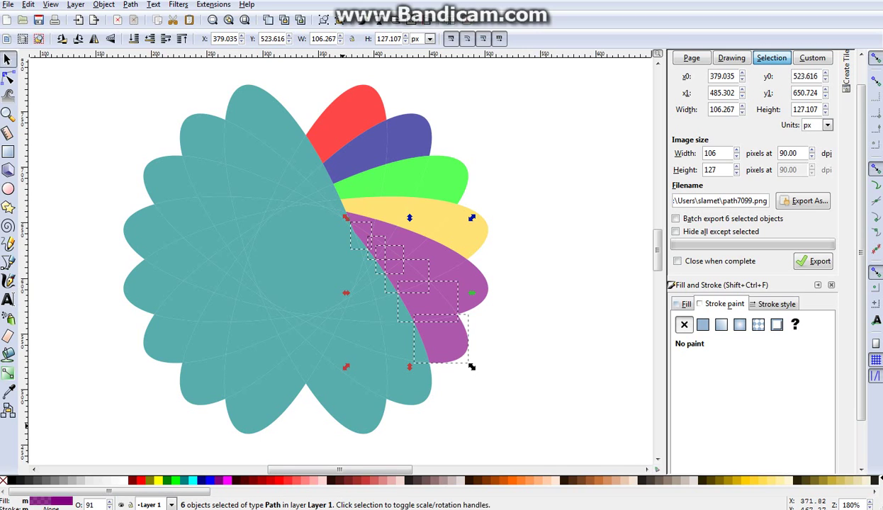
left_click(183, 481)
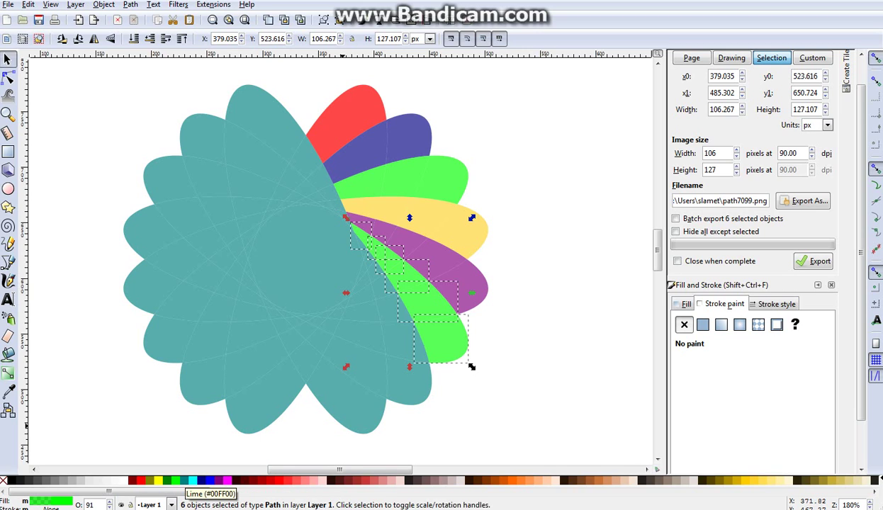
left_click(177, 481)
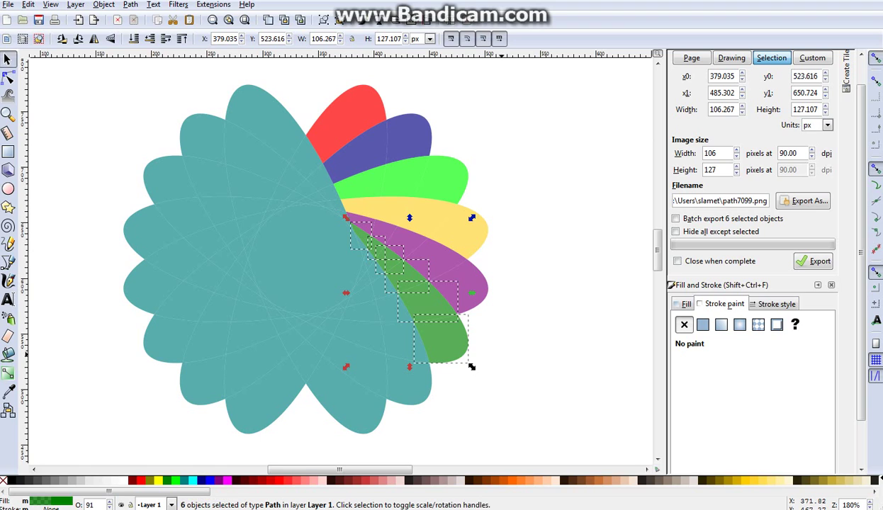
key("Escape")
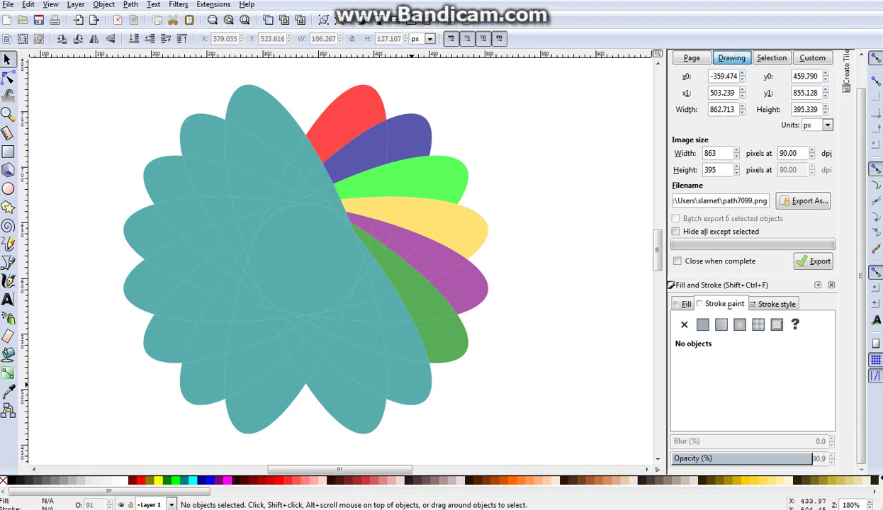
- Shift-select the teal pieces of the next petal, including its small inner pieces
left_click(413, 385)
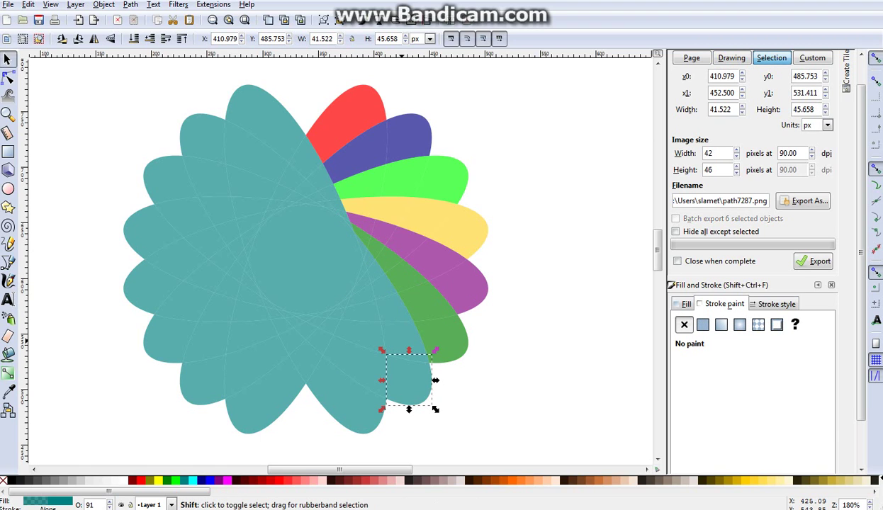
left_click(405, 342, "shift")
left_click(394, 296, "shift")
left_click(383, 285, "shift")
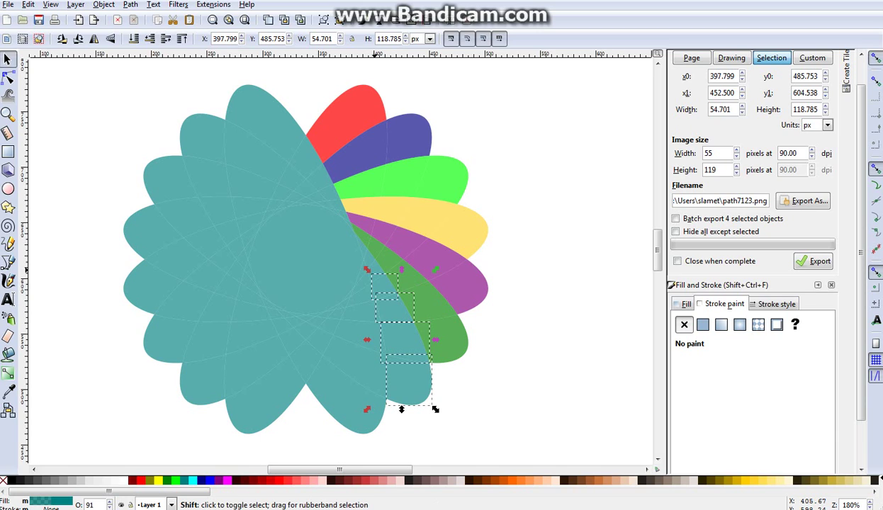
left_click(367, 256, "shift")
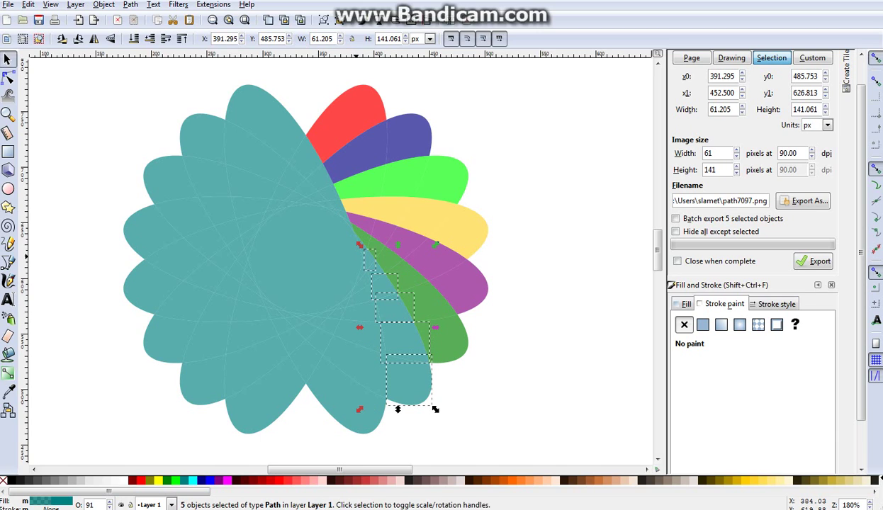
left_click(363, 204)
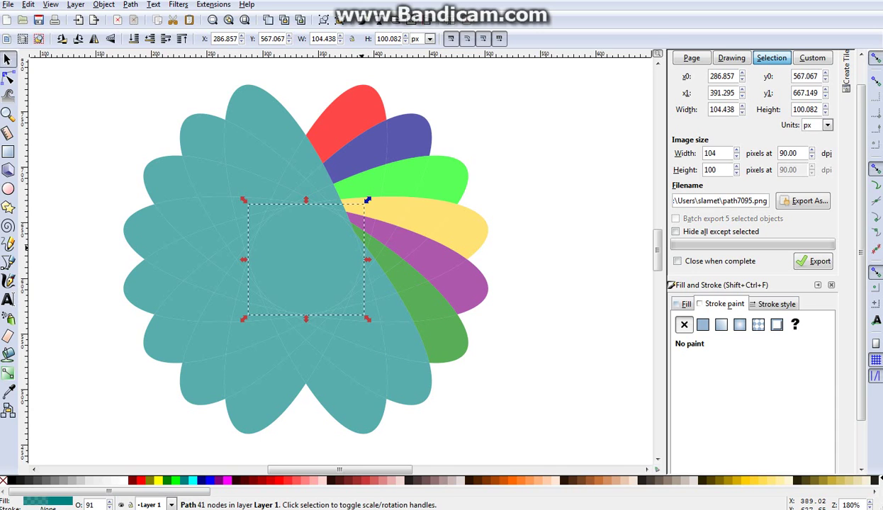
left_click(363, 241)
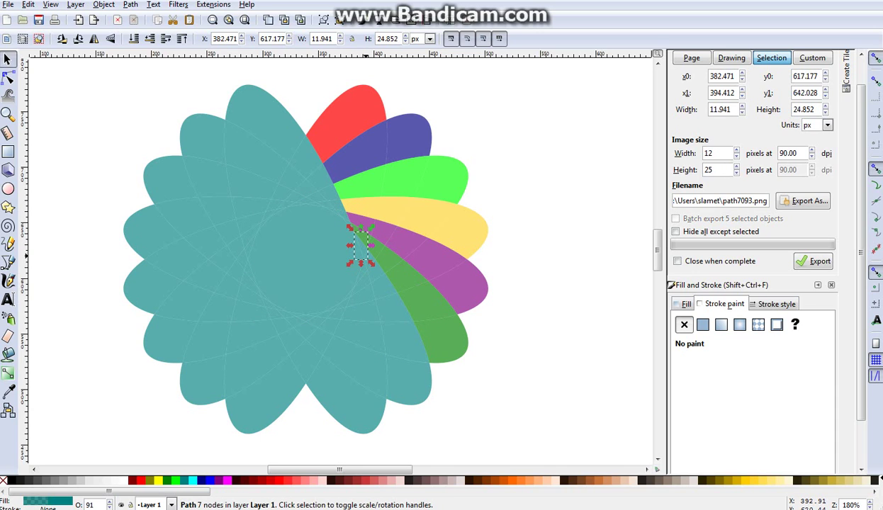
left_click(363, 217, "shift")
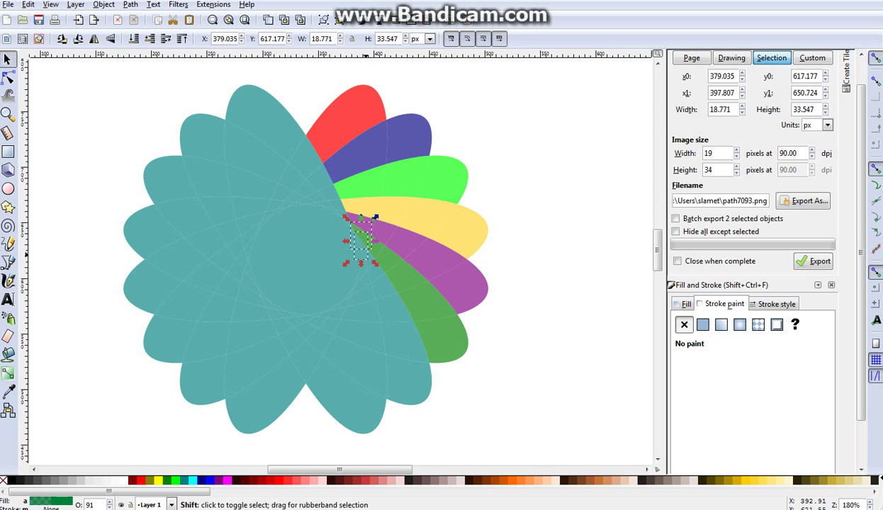
left_click(375, 271, "shift")
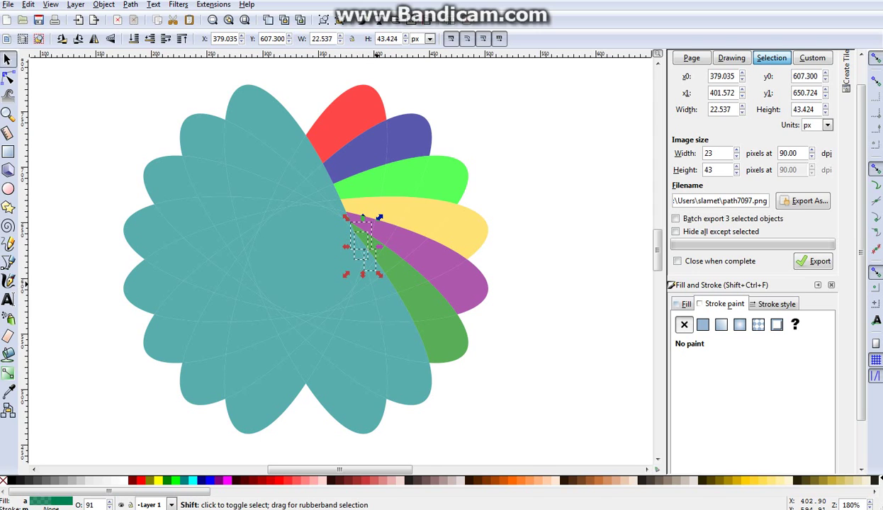
left_click(379, 274, "shift")
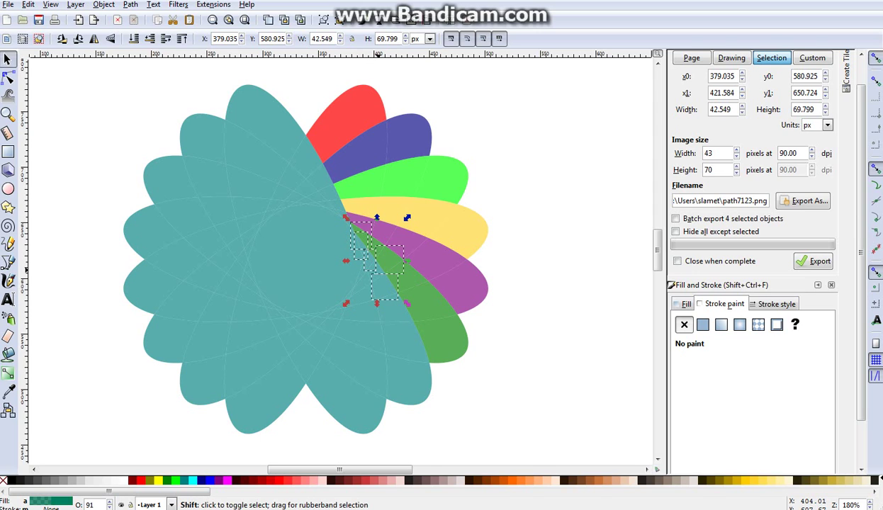
left_click(376, 269, "shift")
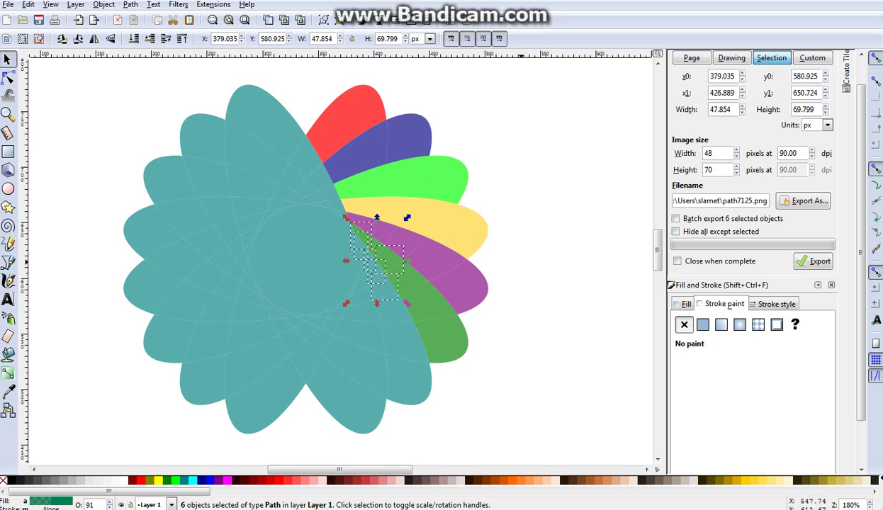
- Zoom to 360% on the lower-right petals and select a piece of the teal petal beside dark green
left_click(594, 256)
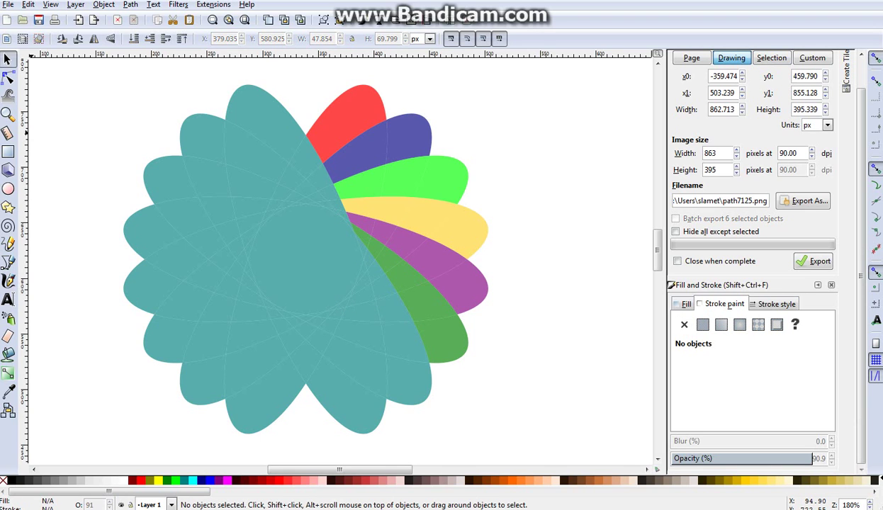
left_click(7, 113)
left_click(355, 341)
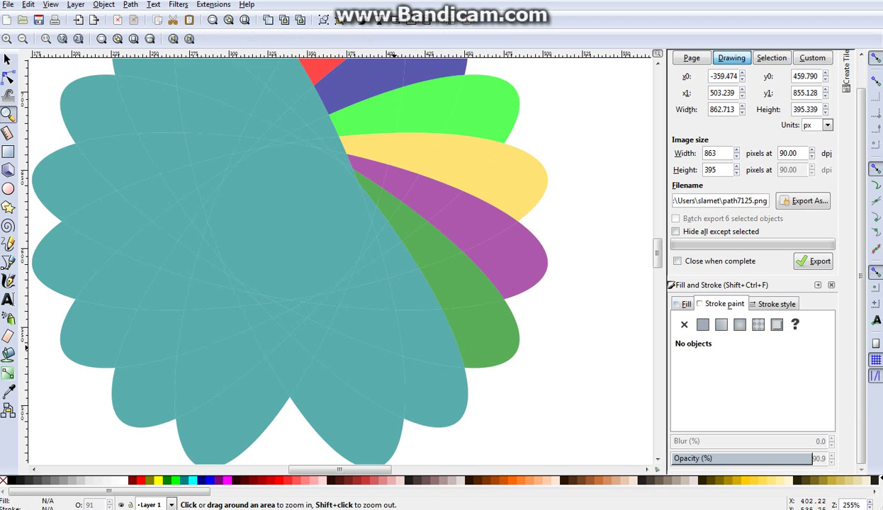
left_click(333, 341)
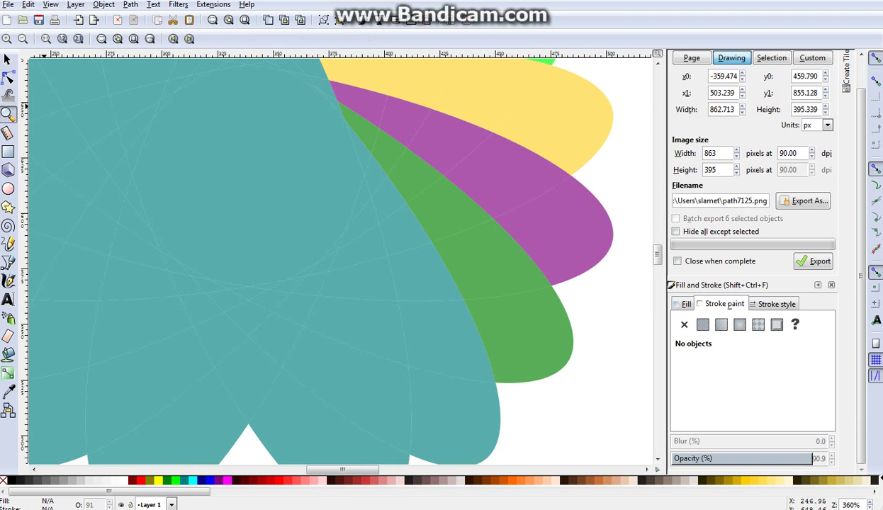
left_click(8, 58)
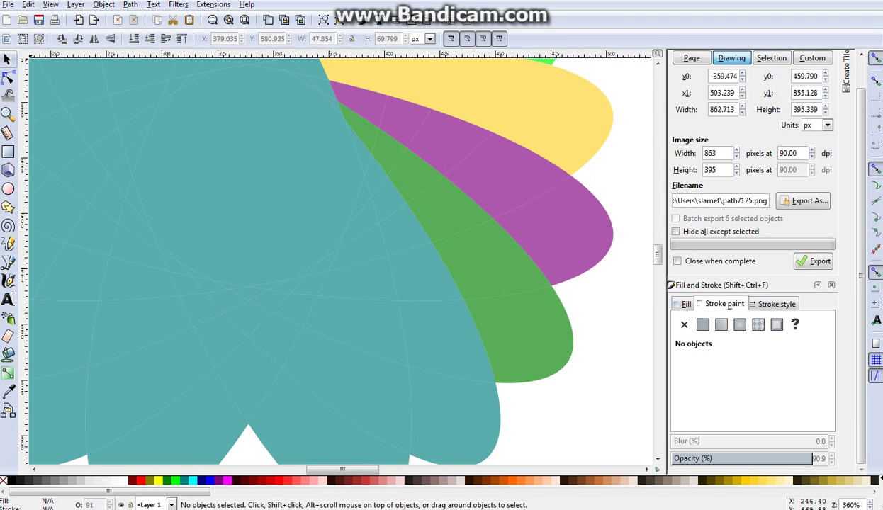
left_click(502, 417)
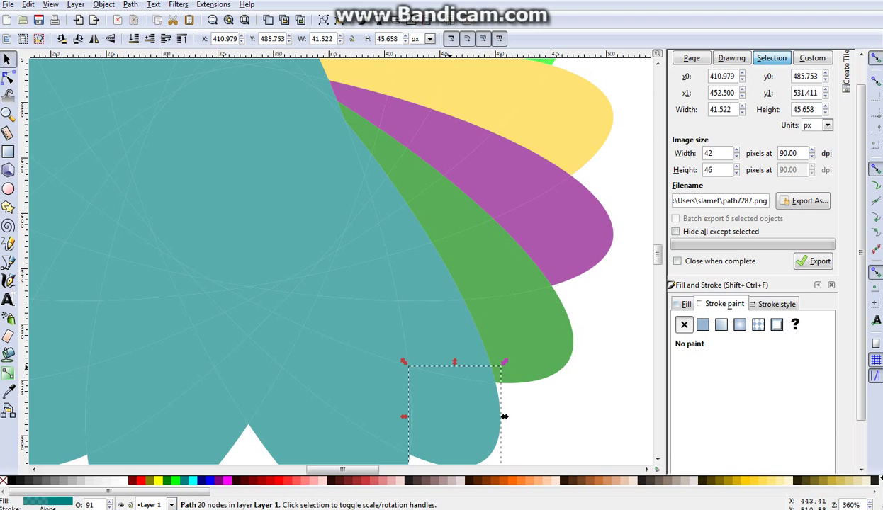
- Select the petal's pieces, try a brown fill, then undo it
left_click(403, 363, "shift")
left_click(394, 282, "shift")
left_click(384, 227, "shift")
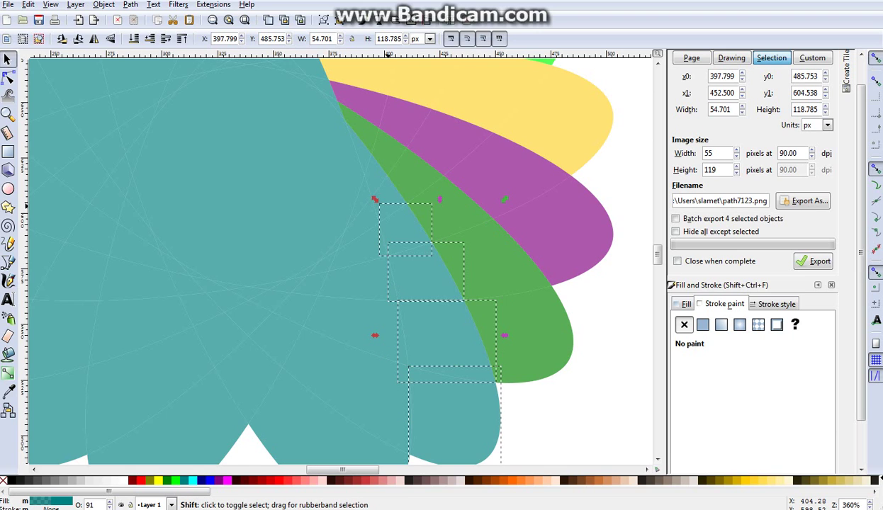
left_click(368, 184, "shift")
left_click(358, 149, "shift")
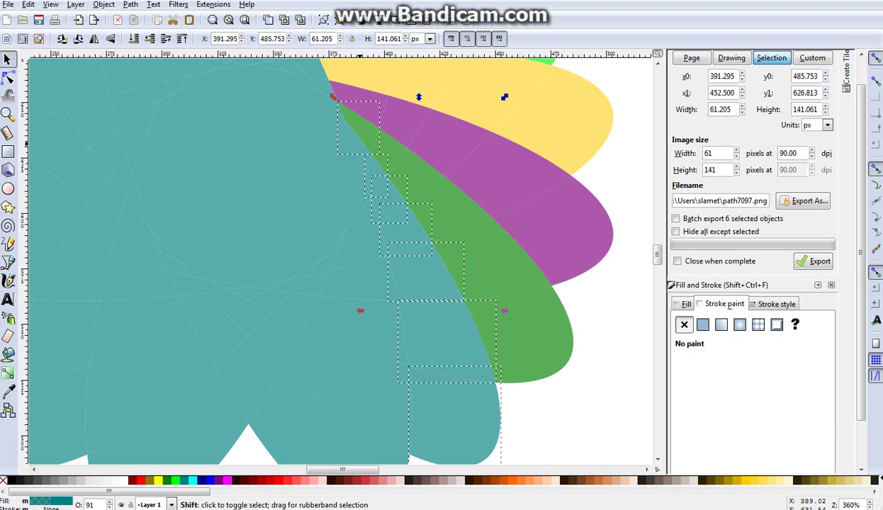
left_click(358, 147, "alt+shift")
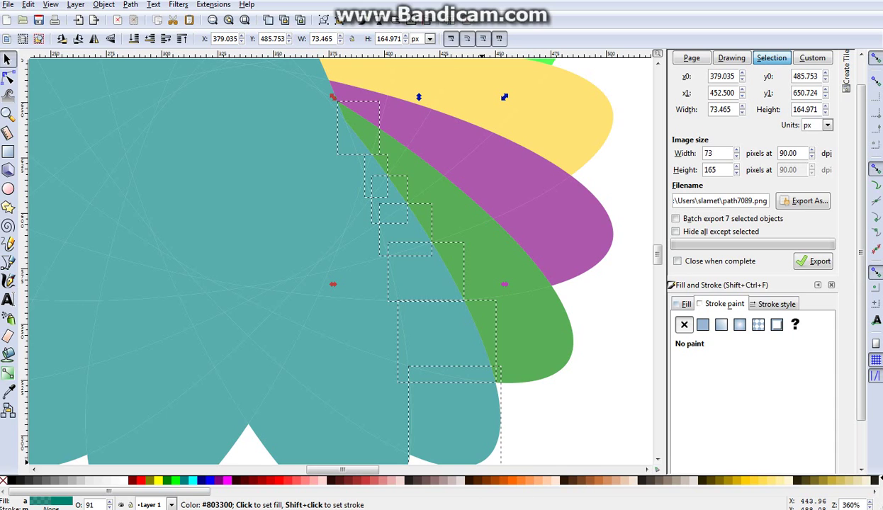
left_click(517, 482)
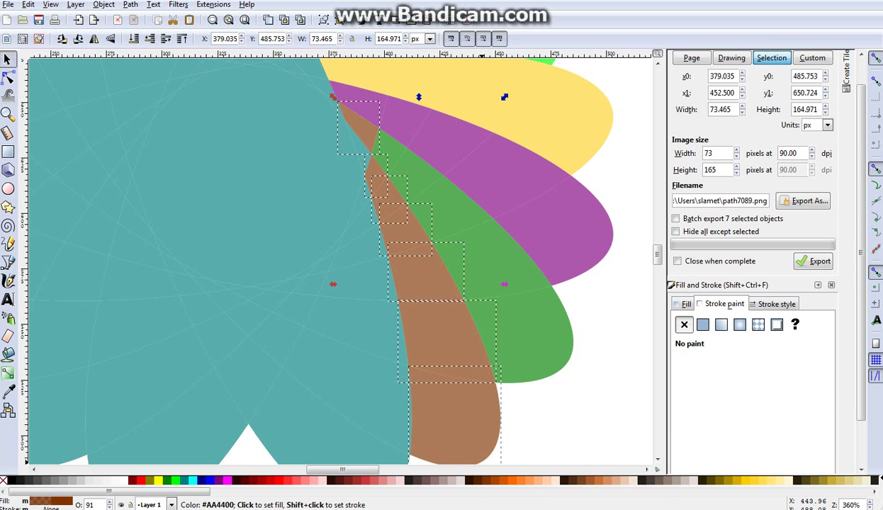
key("ctrl+z")
- Reselect the seven petal pieces and fill them dark greyish brown #28220B
left_click(354, 141)
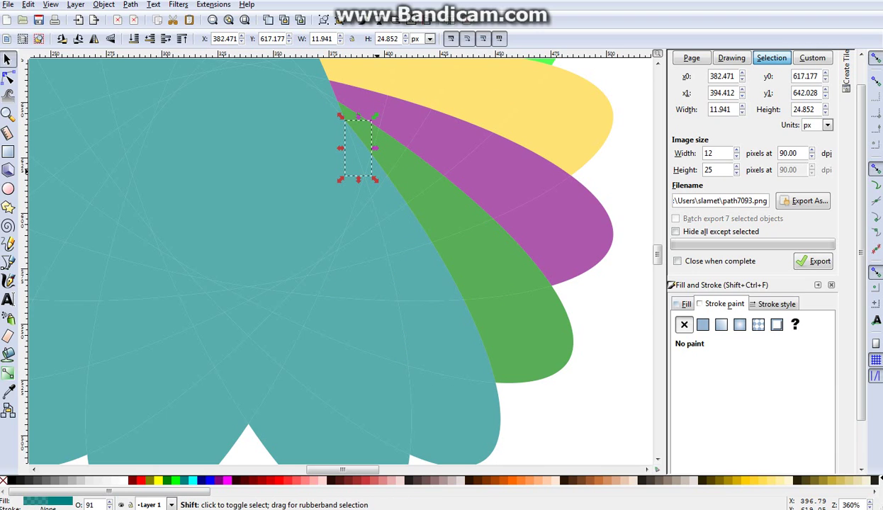
left_click(374, 176, "shift")
left_click(386, 221, "shift")
left_click(422, 233, "shift")
left_click(454, 280, "shift")
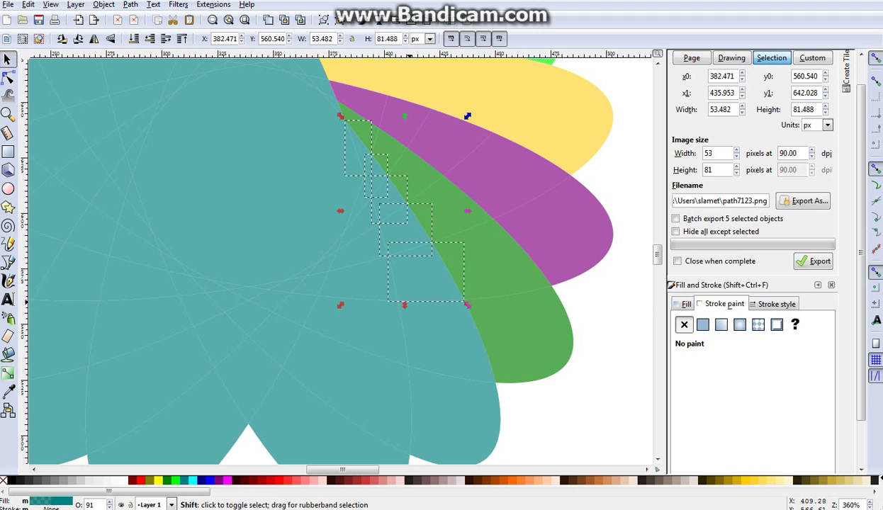
left_click(493, 375, "shift")
left_click(489, 418, "shift")
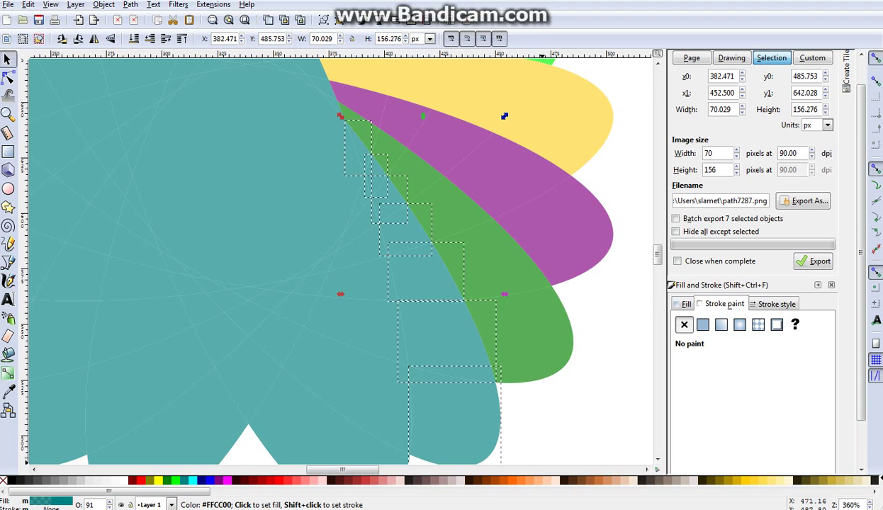
left_click(611, 481)
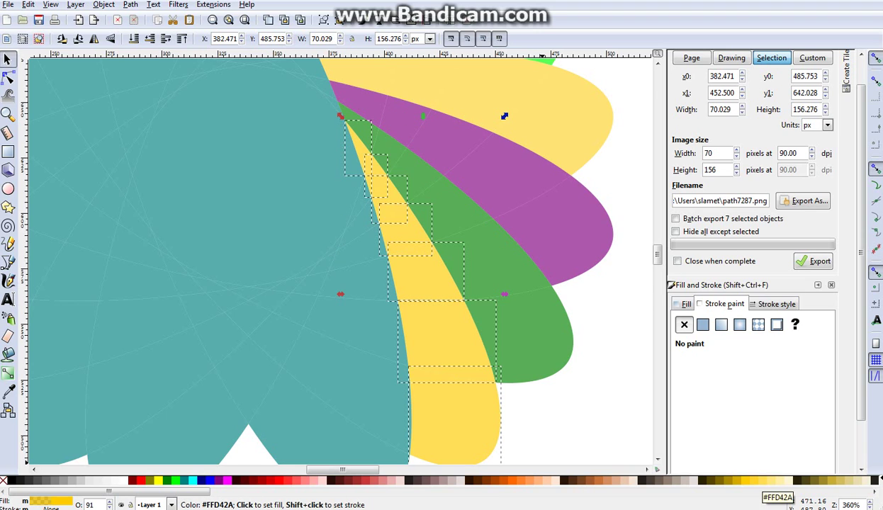
left_click(815, 481)
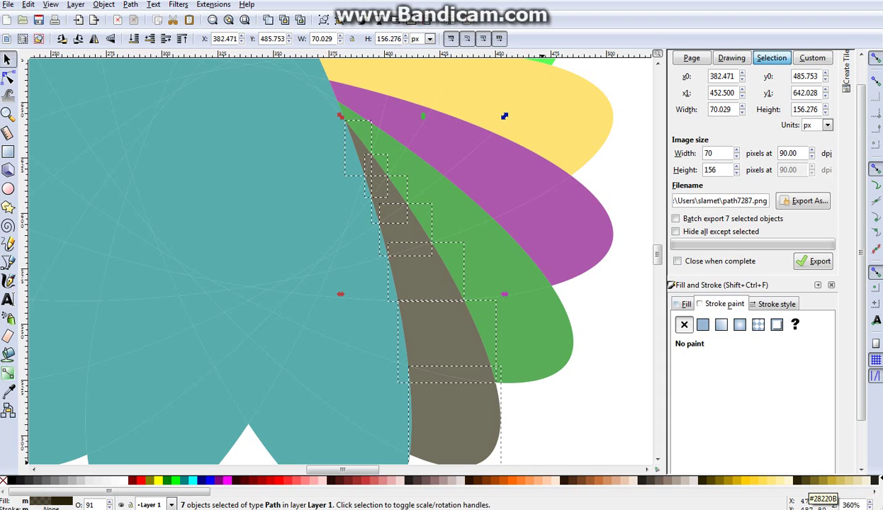
- Select the seven pieces of the bottom-centre petal
scroll(336, 262, "up", 4)
scroll(337, 262, "up", 4)
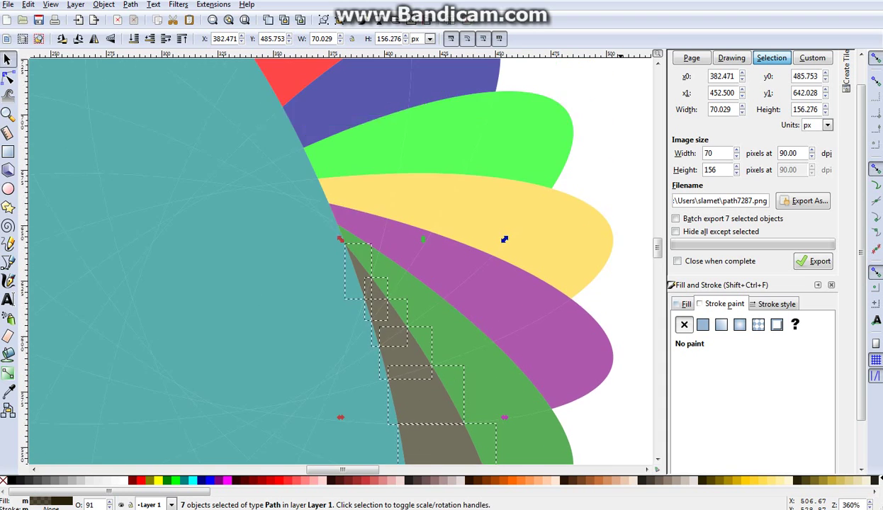
scroll(336, 262, "up", 3)
scroll(337, 262, "down", 4)
scroll(337, 262, "down", 3)
scroll(628, 376, "down", 6)
scroll(627, 375, "down", 1)
left_click(347, 403)
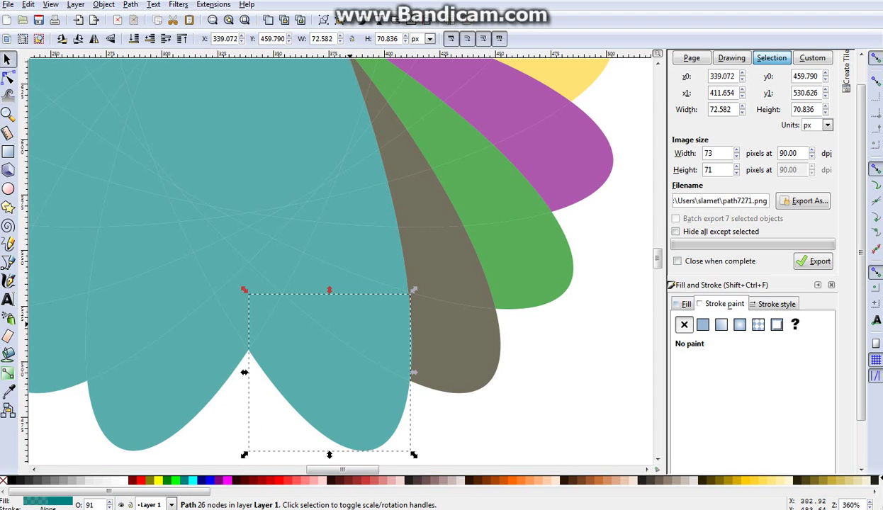
left_click(347, 333, "shift")
left_click(347, 263, "shift")
left_click(348, 202, "shift")
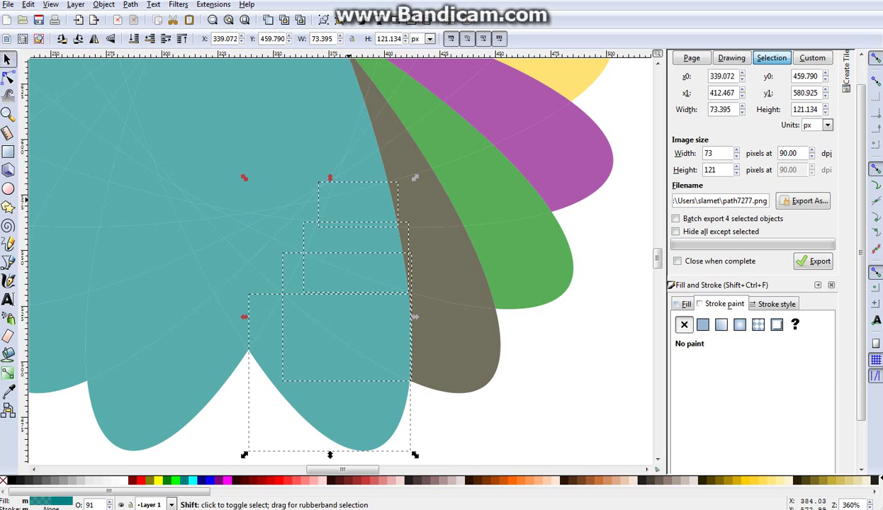
left_click(362, 157, "shift")
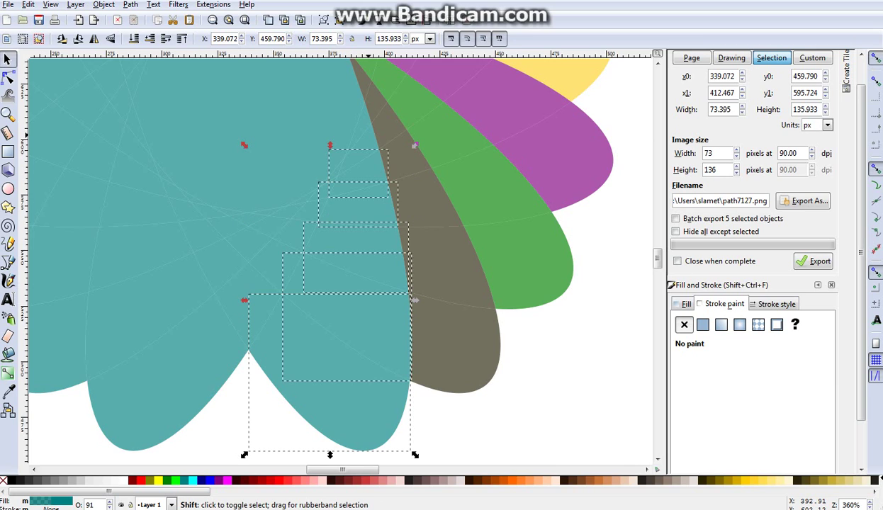
left_click(357, 134, "shift")
left_click(369, 99, "shift")
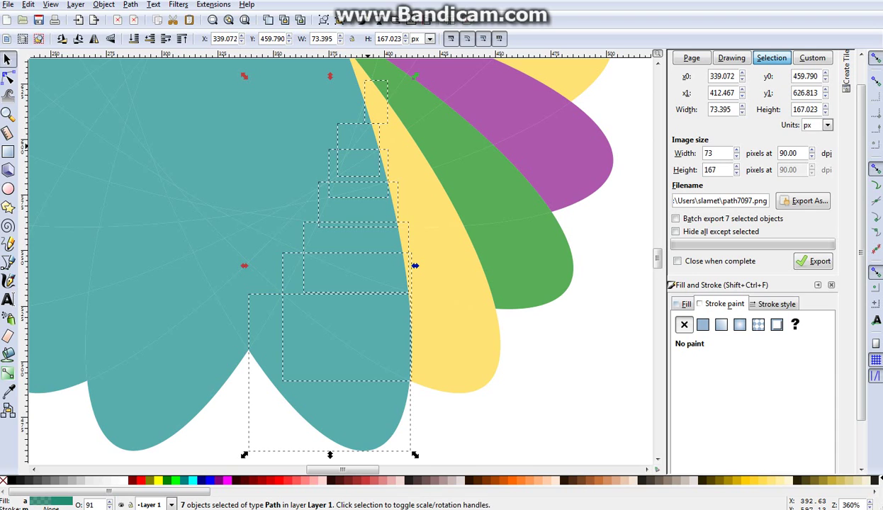
- Revert the petal beside green to teal, then begin selecting its top pieces
scroll(416, 315, "up", 2)
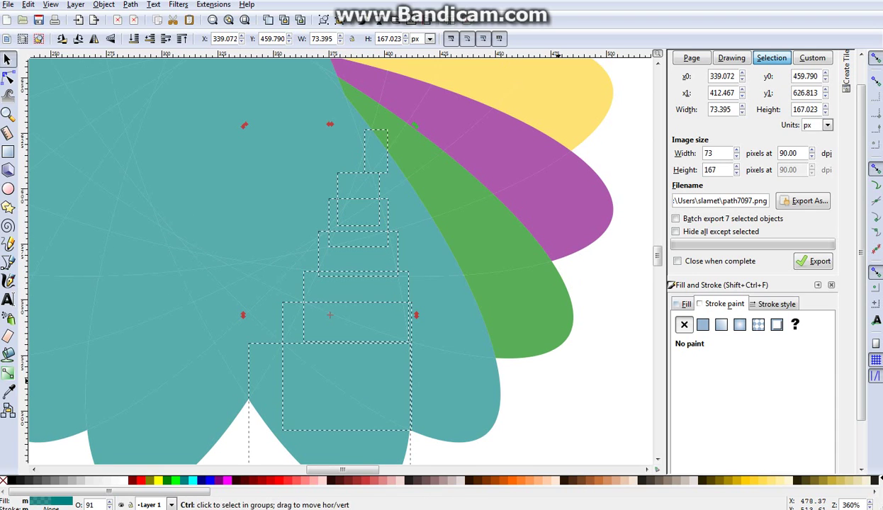
key("Escape")
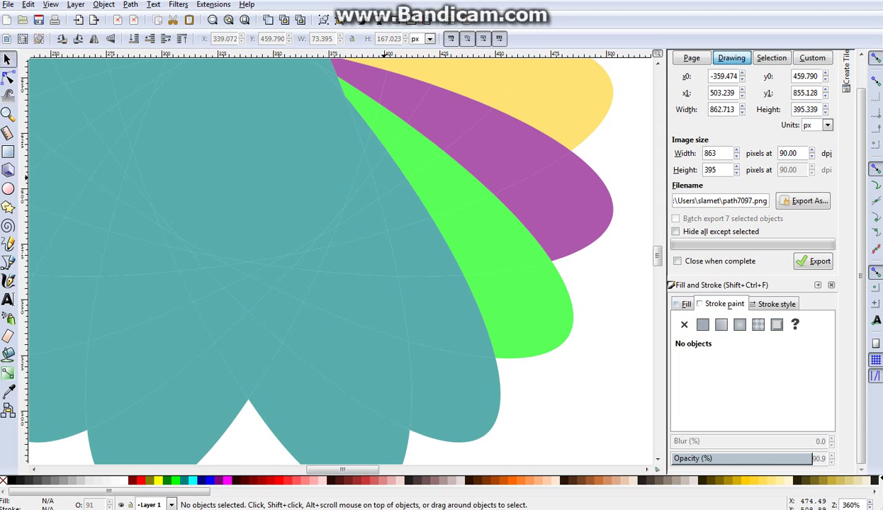
left_click(370, 145)
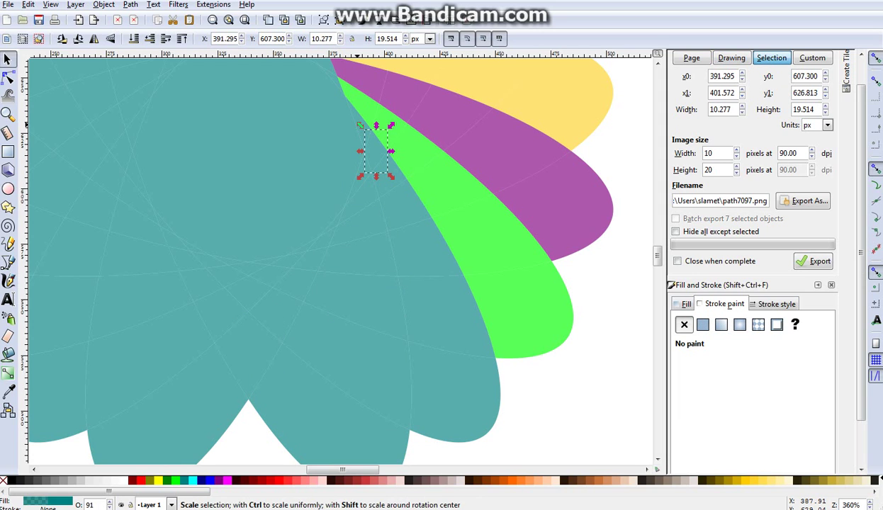
left_click(353, 121, "shift")
- Fill the seven-piece petal beside the lime green one pale pinkish-grey #C8B7B7
left_click(393, 205, "shift")
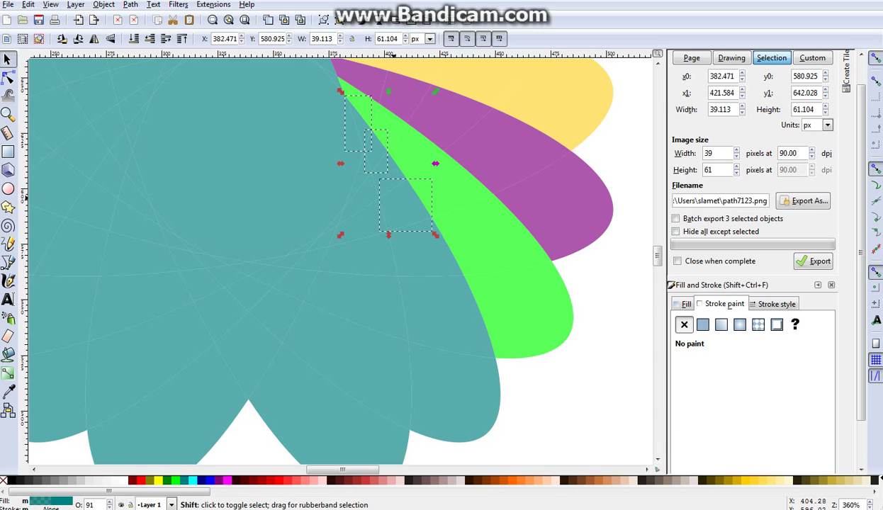
left_click(389, 175, "shift")
left_click(425, 248, "shift")
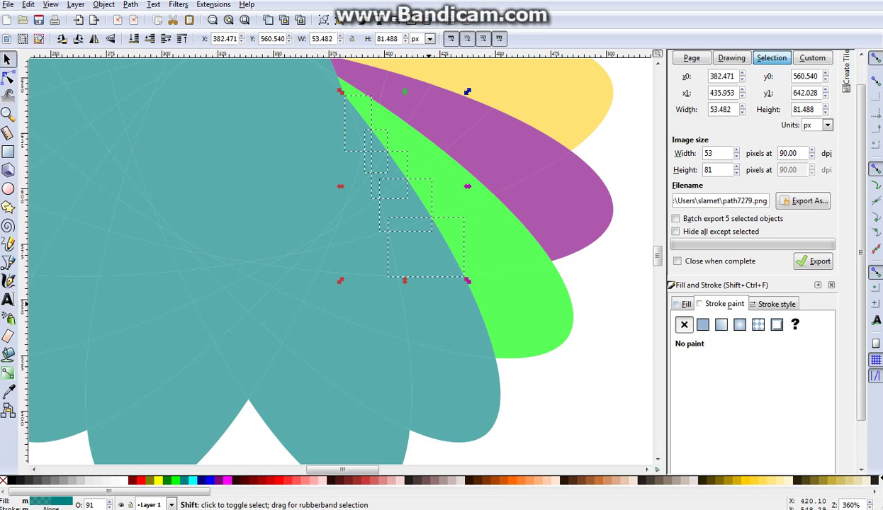
left_click(494, 354, "shift")
left_click(489, 397, "shift")
left_click(304, 481)
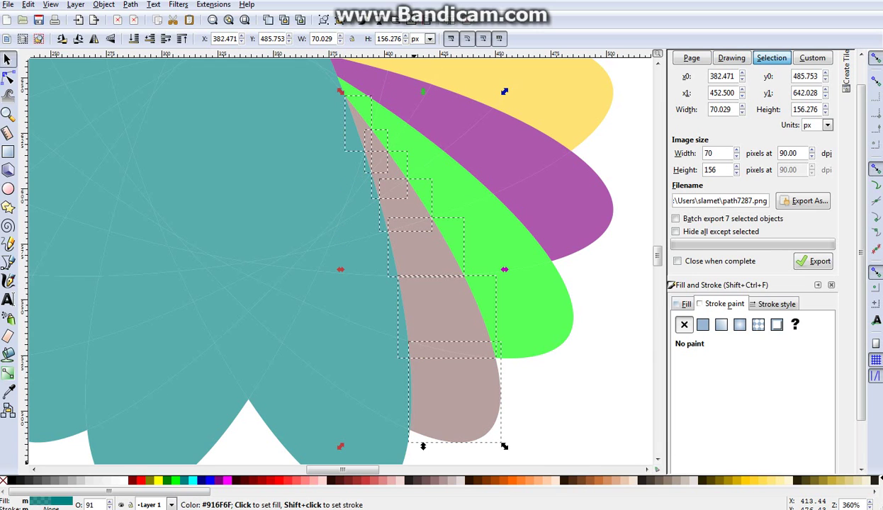
left_click(454, 482)
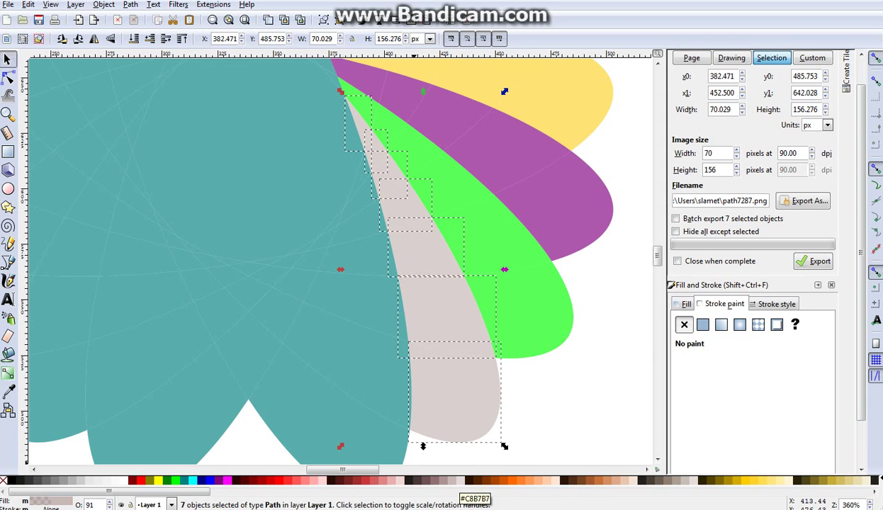
key("Escape")
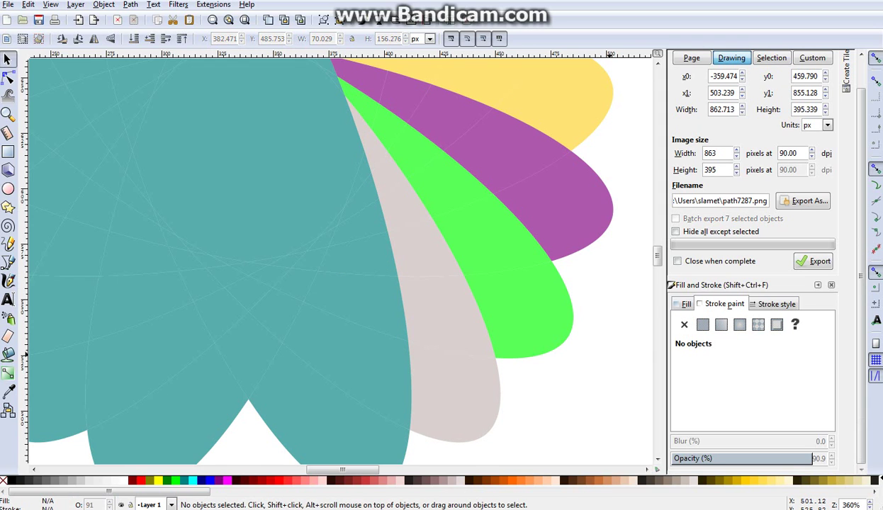
scroll(332, 255, "down", 1)
left_click(329, 389)
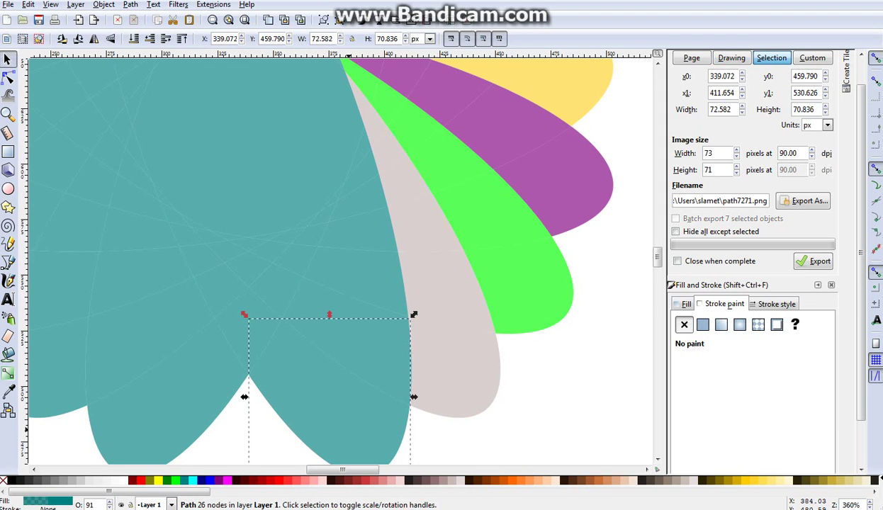
left_click(318, 299, "shift")
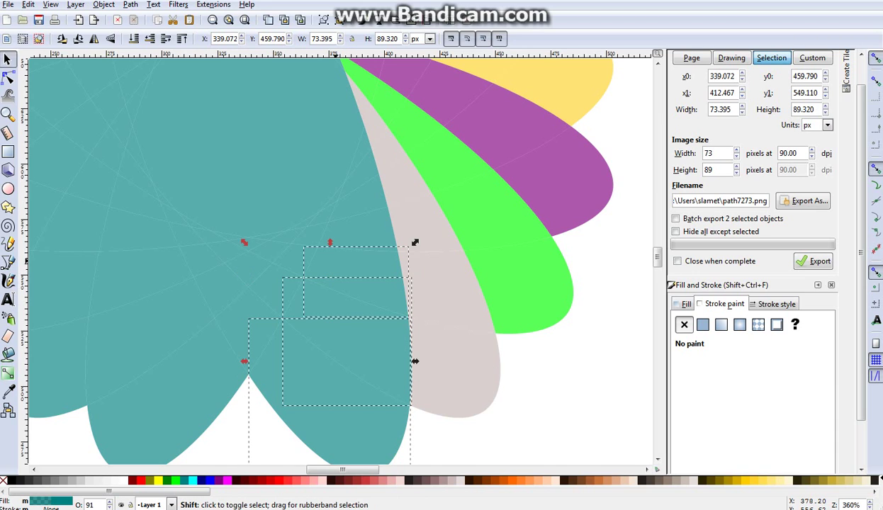
left_click(326, 266, "shift")
left_click(353, 226, "shift")
left_click(358, 185, "shift")
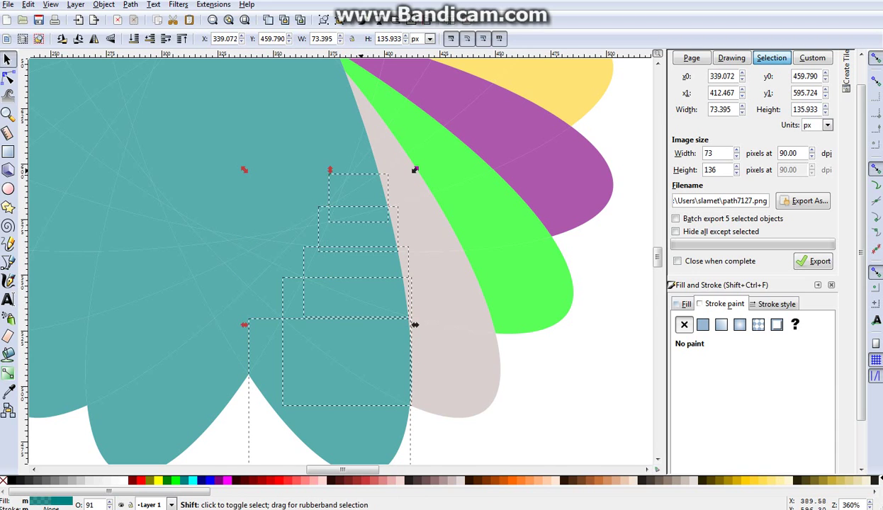
left_click(360, 156, "shift")
left_click(361, 145, "shift")
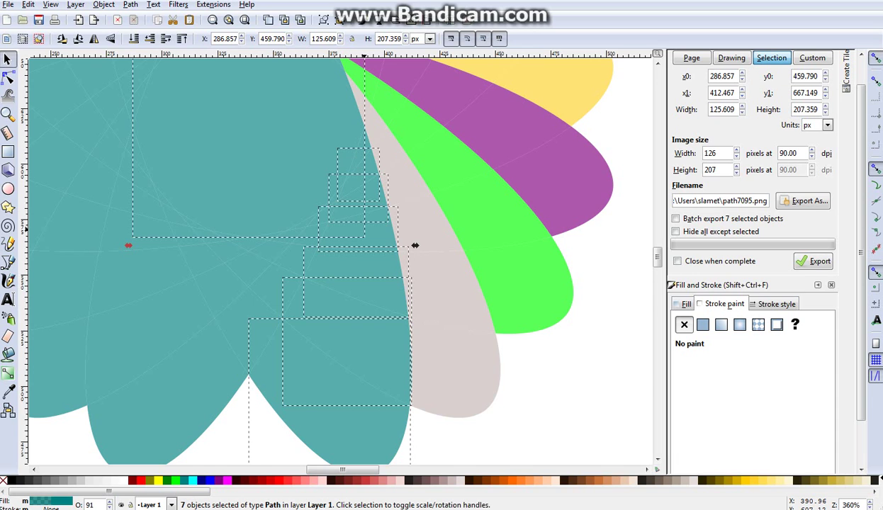
scroll(340, 262, "up", 2)
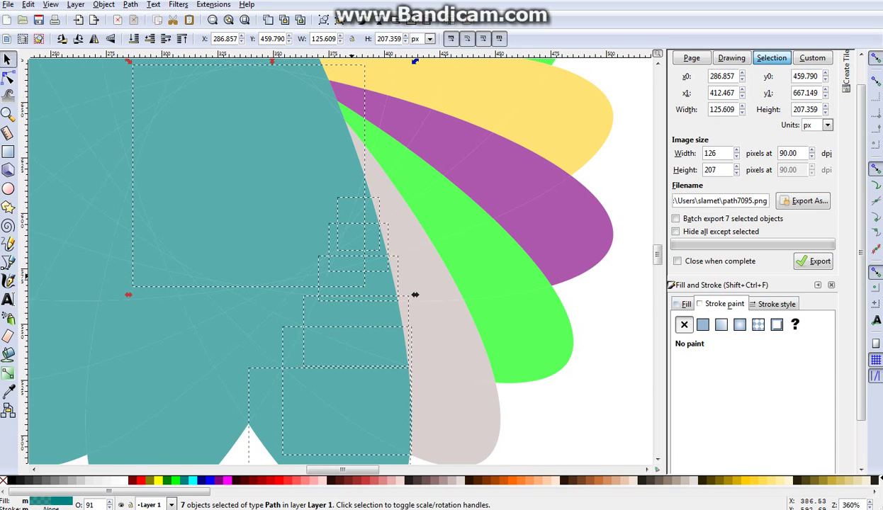
scroll(340, 263, "up", 4)
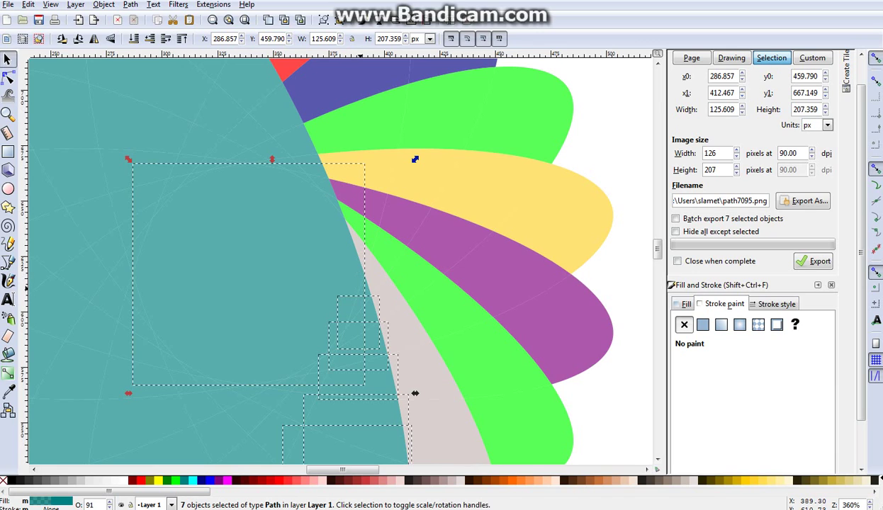
scroll(340, 262, "down", 2)
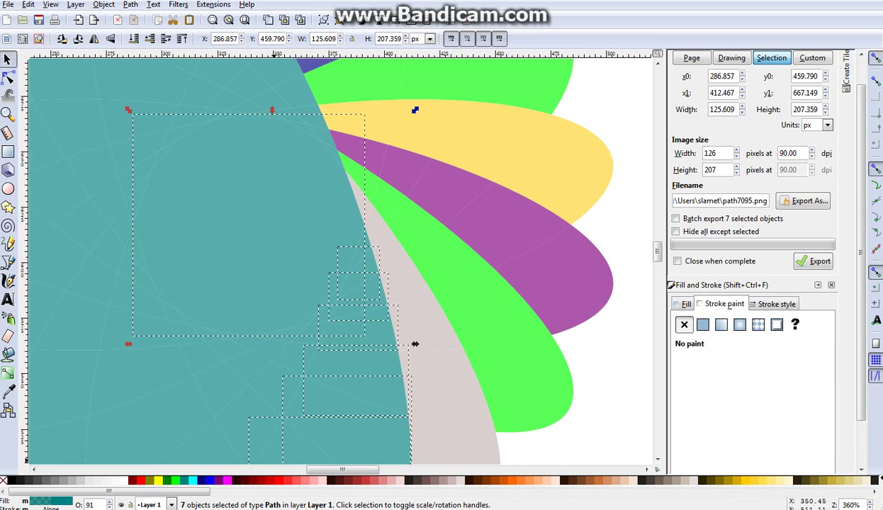
left_click(206, 481)
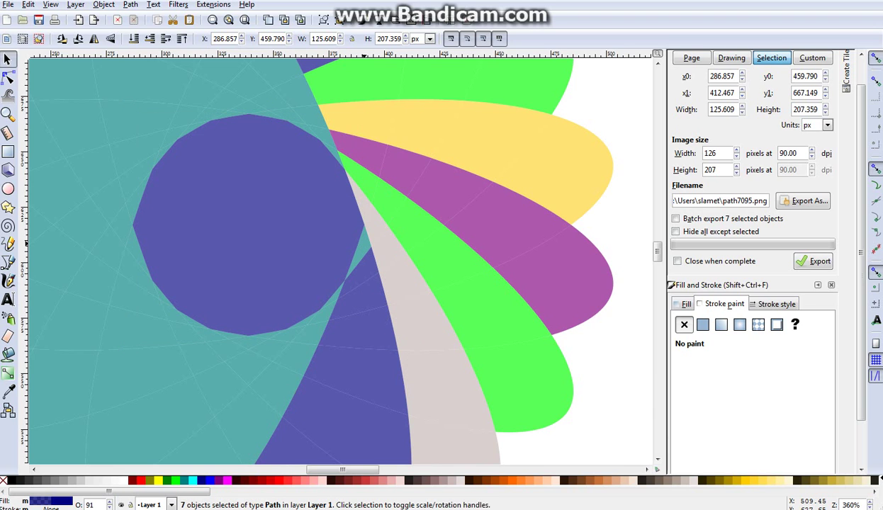
key("Tab")
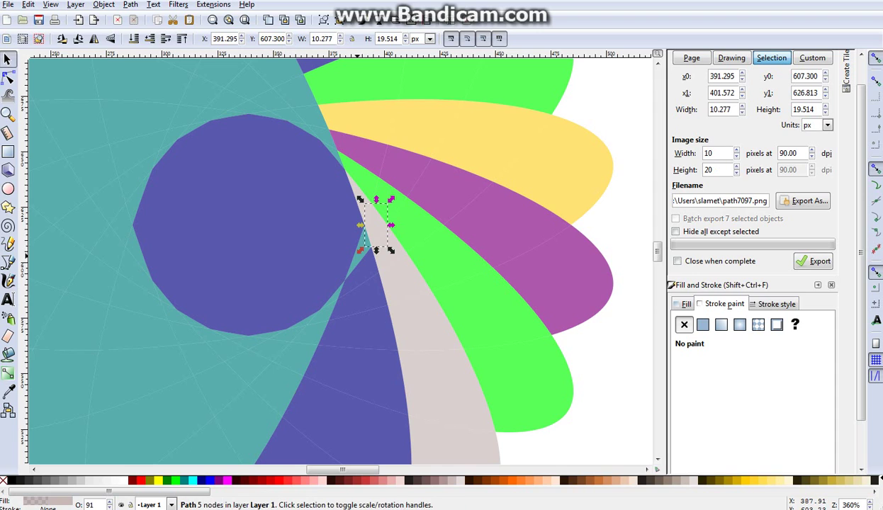
left_click(363, 250, "alt")
left_click(358, 250, "alt")
left_click(358, 250, "alt")
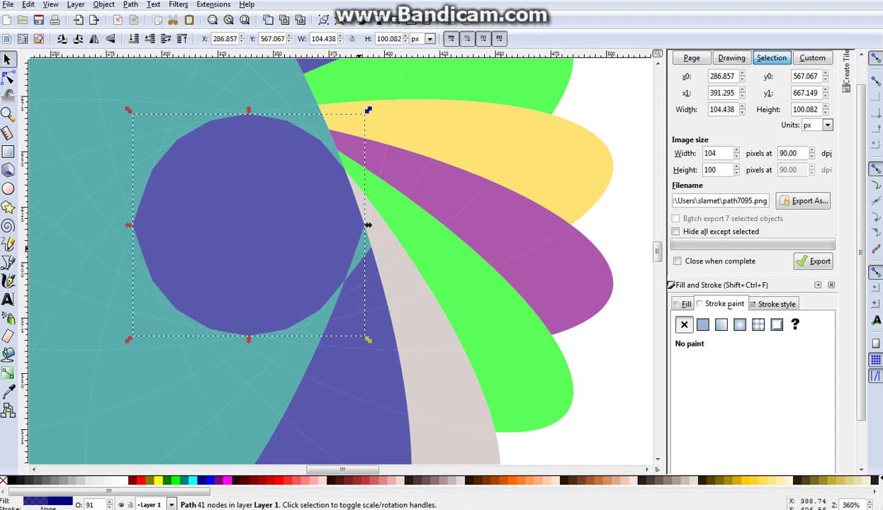
key("ctrl+shift+v")
scroll(360, 248, "down", 2)
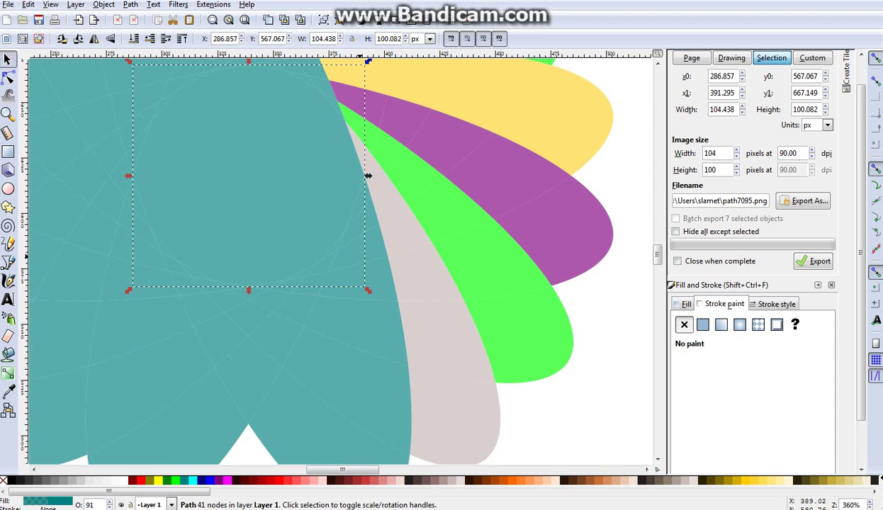
scroll(359, 248, "down", 2)
- Fill the five main pieces of the petal beside the grey one purple
left_click(352, 287, "alt")
left_click(341, 370, "alt")
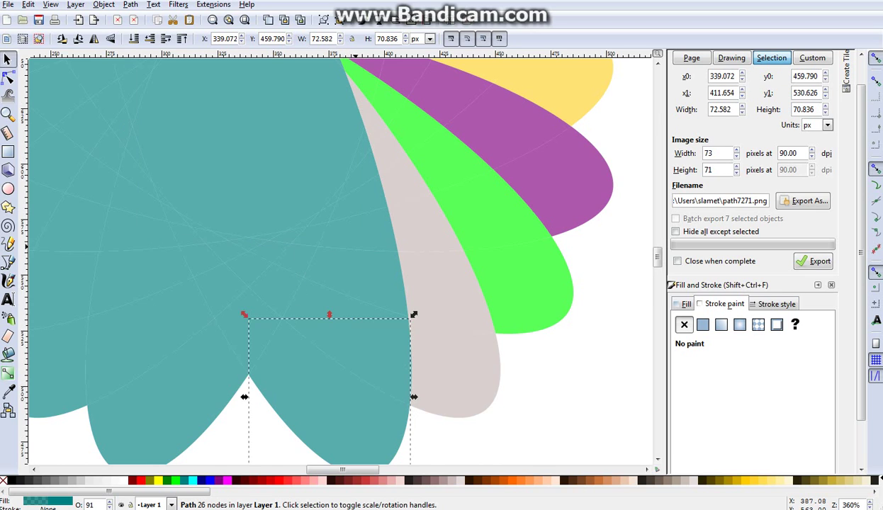
scroll(341, 370, "up", 3)
scroll(340, 370, "down", 3)
left_click(343, 291, "alt+shift")
left_click(351, 259, "alt+shift")
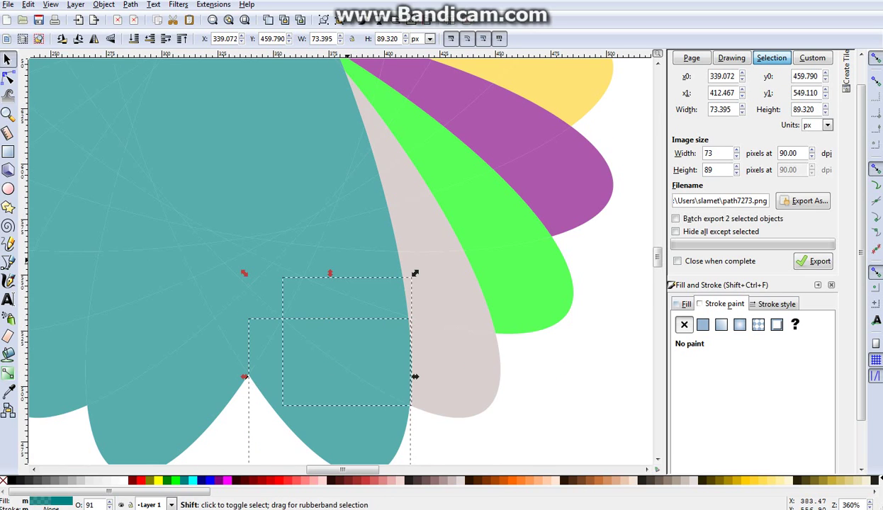
left_click(358, 212, "alt+shift")
left_click(362, 187, "alt+shift")
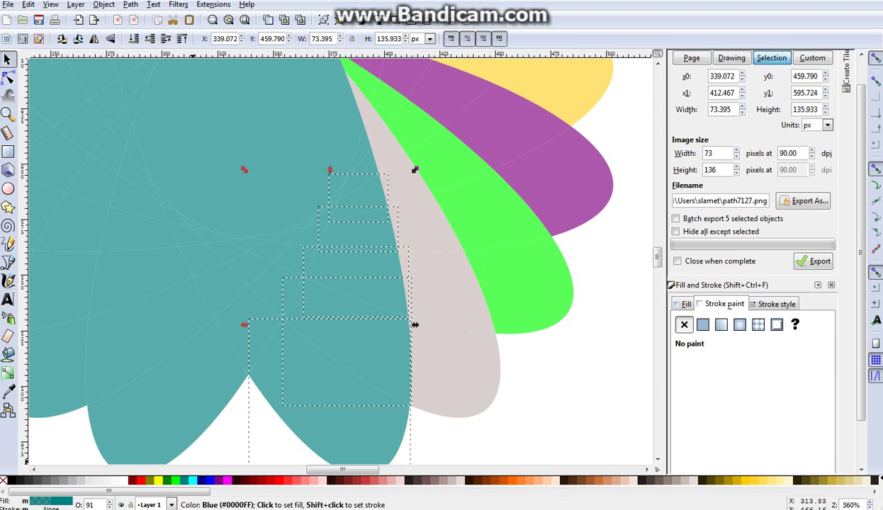
left_click(228, 481)
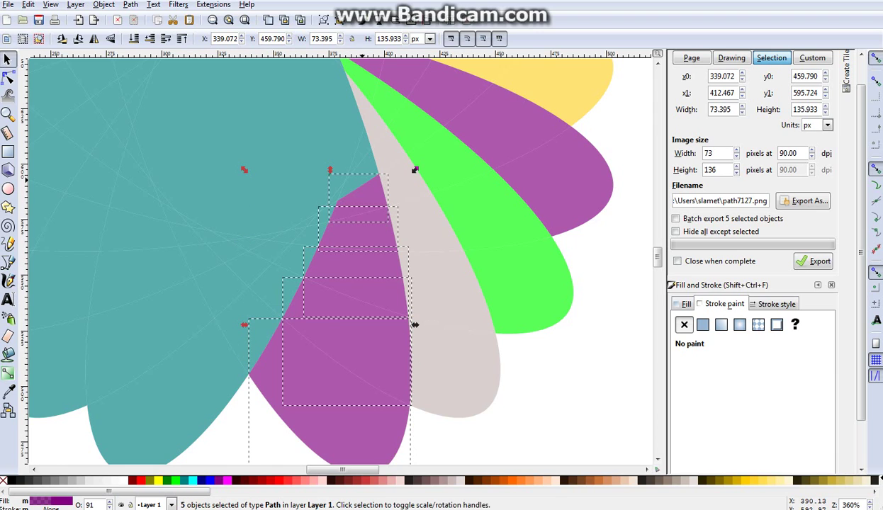
- Fill the two small teal fragments at the petal's base purple
left_click(360, 181)
left_click(228, 482)
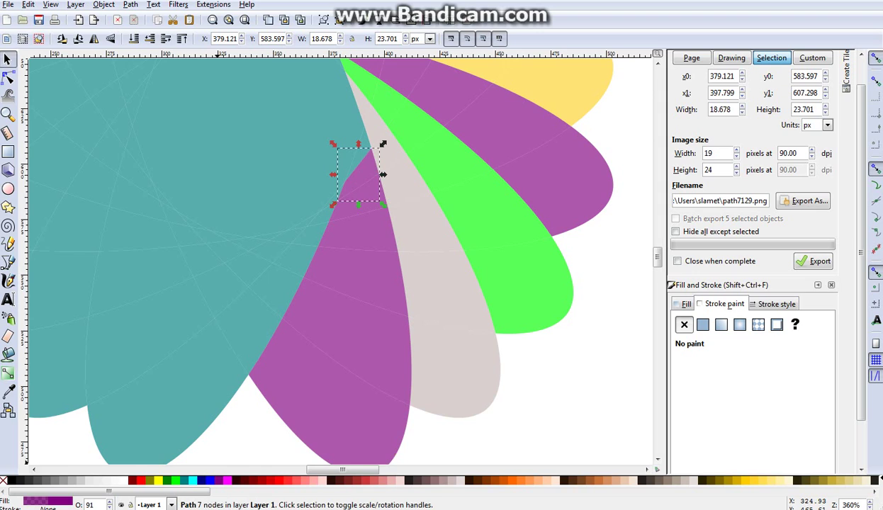
left_click(358, 152)
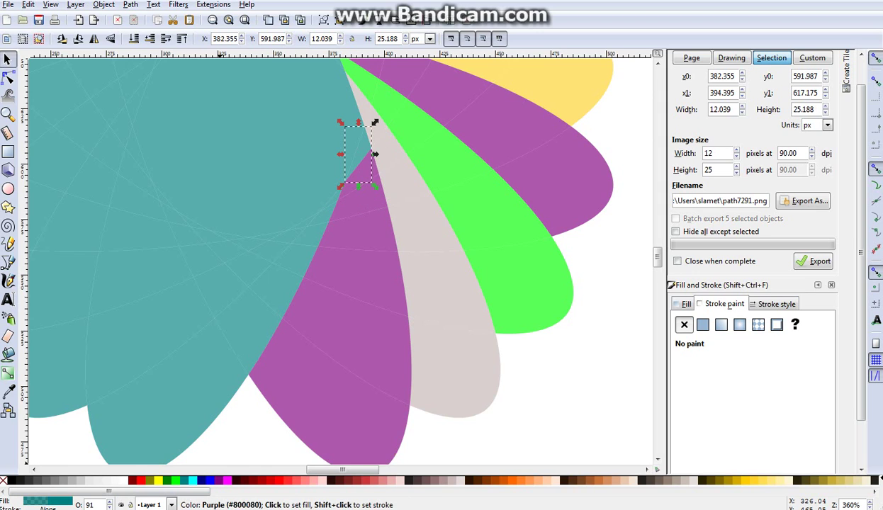
left_click(229, 481)
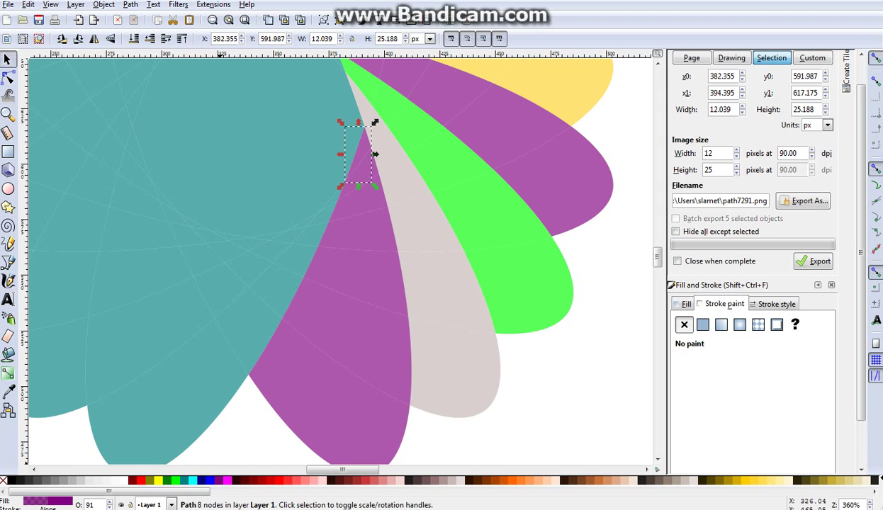
scroll(340, 262, "left", 4)
- Zoom out to 127% to show the whole flower with eight coloured petals
scroll(341, 262, "down", 3)
scroll(340, 262, "down", 3)
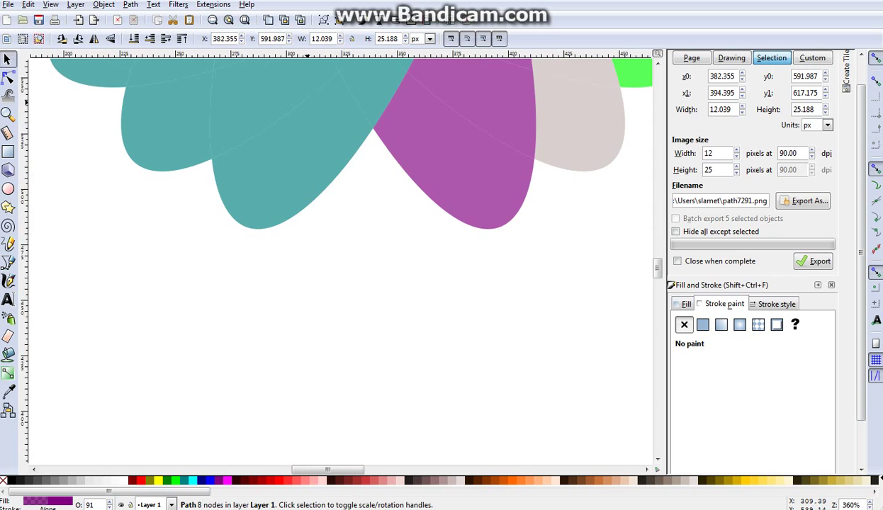
scroll(340, 262, "up", 2)
scroll(340, 262, "up", 5)
scroll(340, 262, "up", 4)
scroll(340, 262, "up", 3)
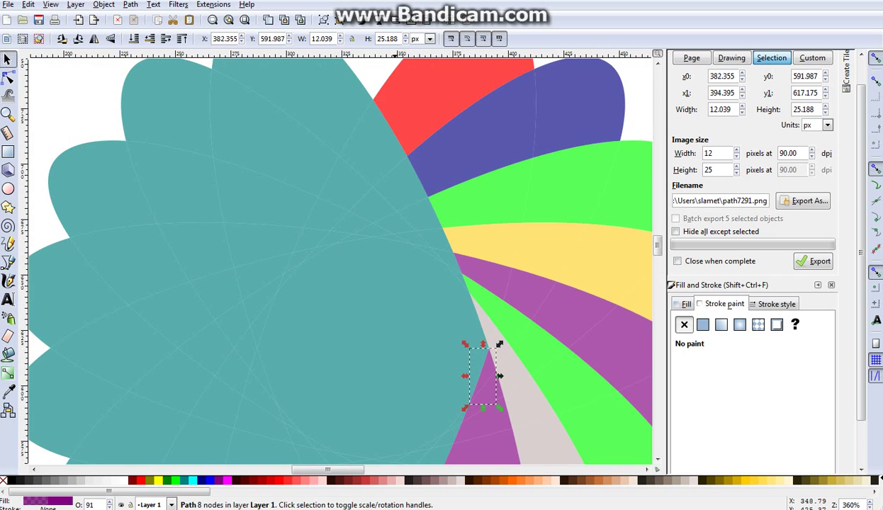
left_click(488, 350)
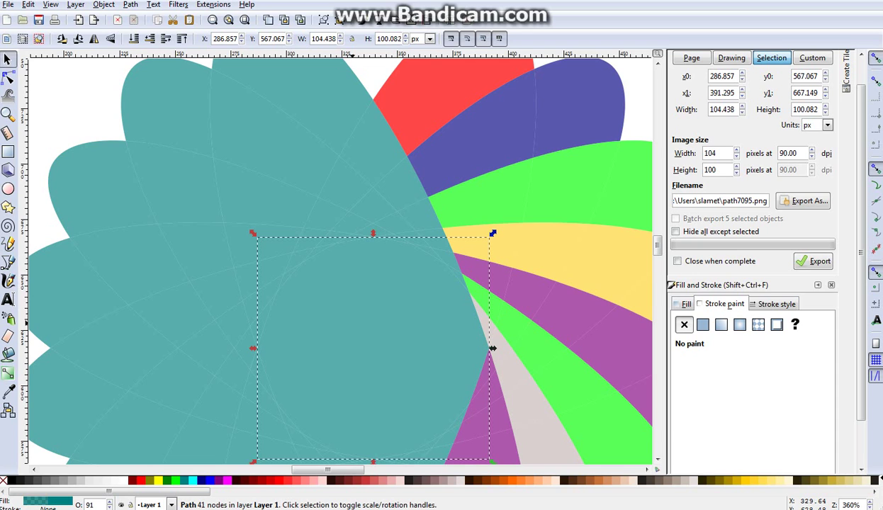
scroll(340, 262, "down", 7)
scroll(340, 262, "up", 2)
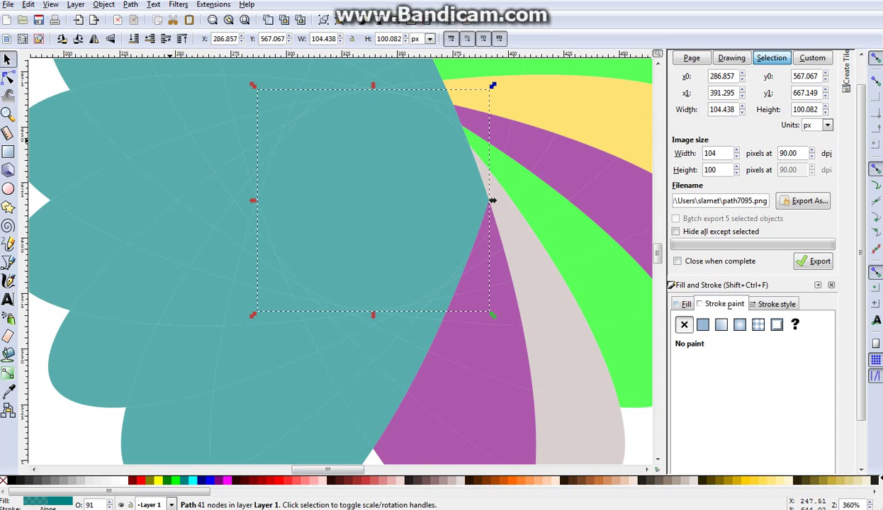
left_click(8, 113)
left_click(22, 39)
left_click(22, 39)
left_click(22, 39)
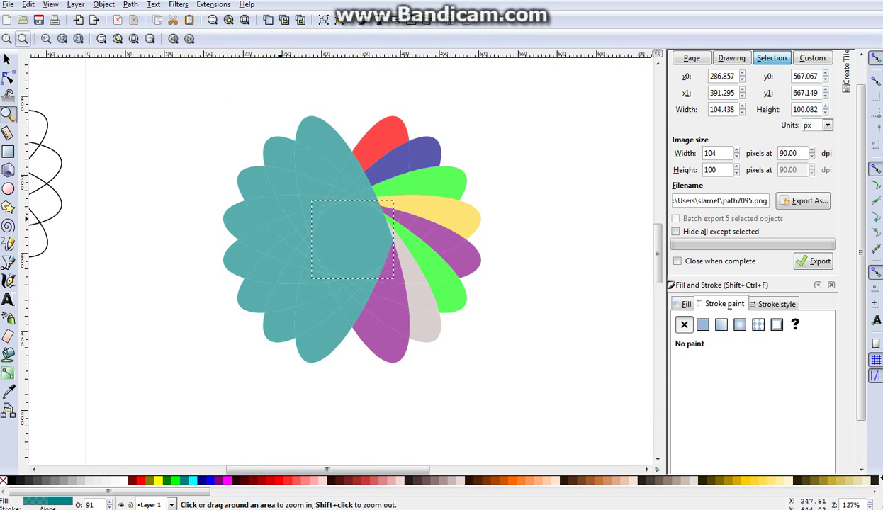
left_click(178, 250)
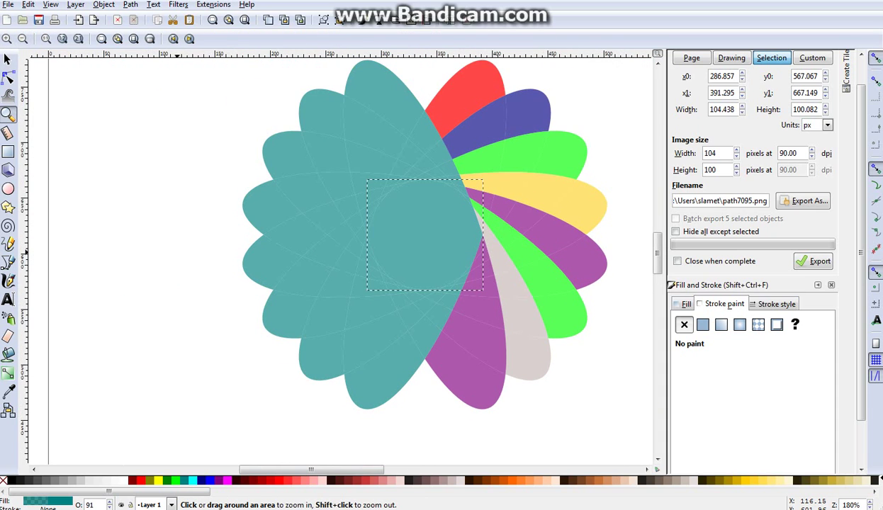
left_click(633, 162)
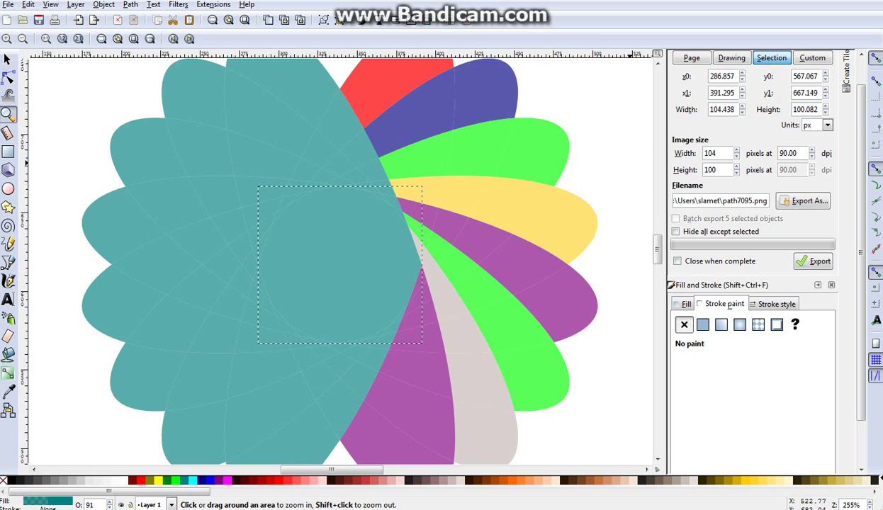
scroll(340, 262, "up", 2)
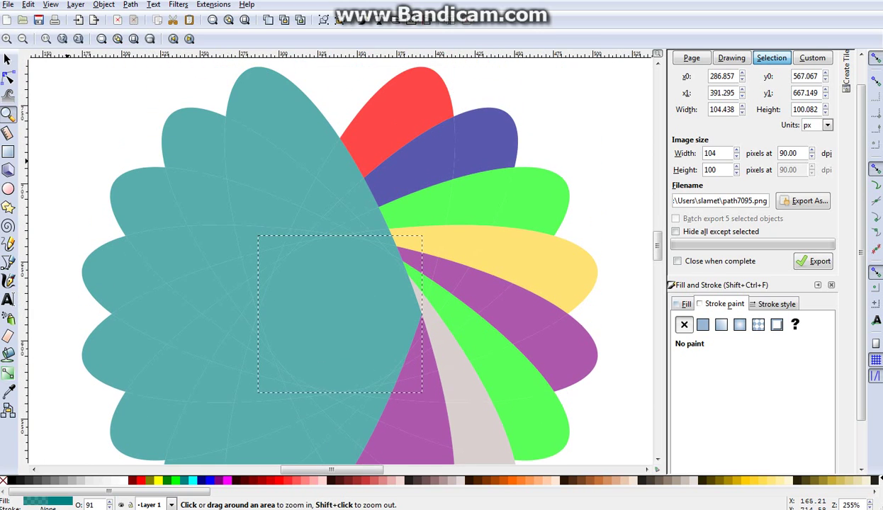
scroll(340, 262, "down", 2)
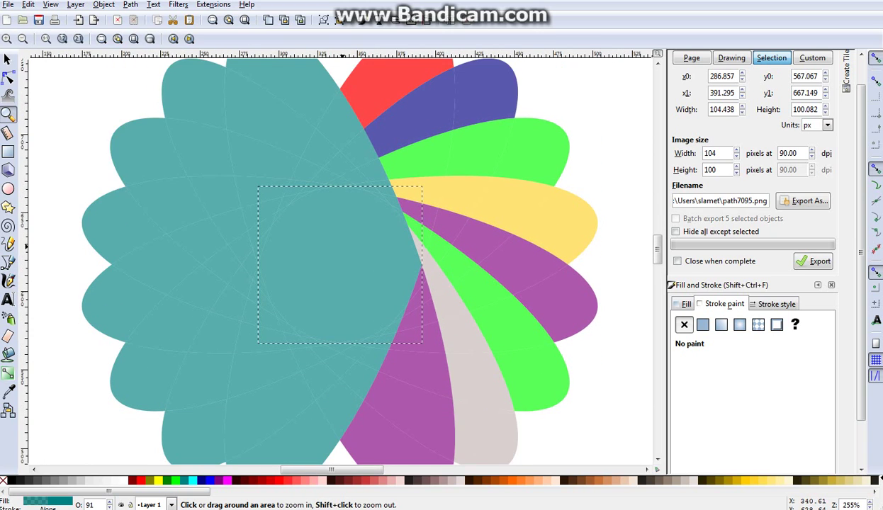
key("plus")
scroll(340, 263, "down", 6)
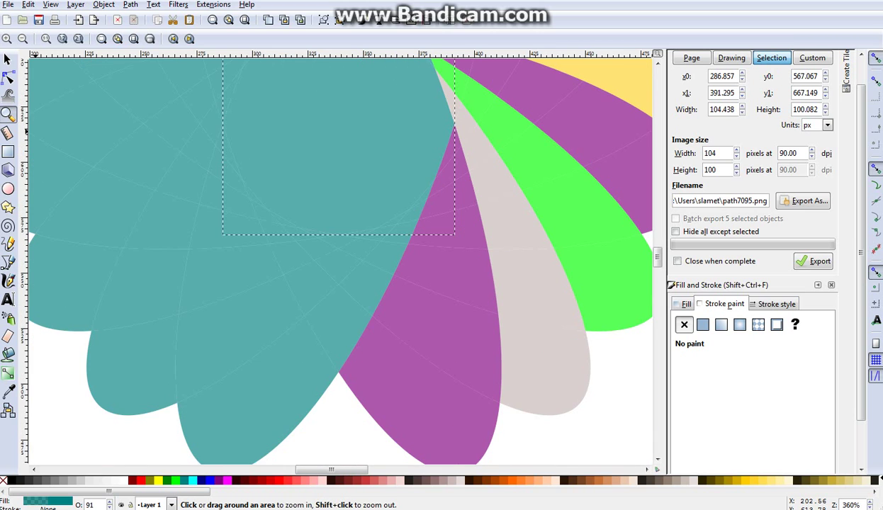
key("minus")
key("minus")
key("minus")
key("minus")
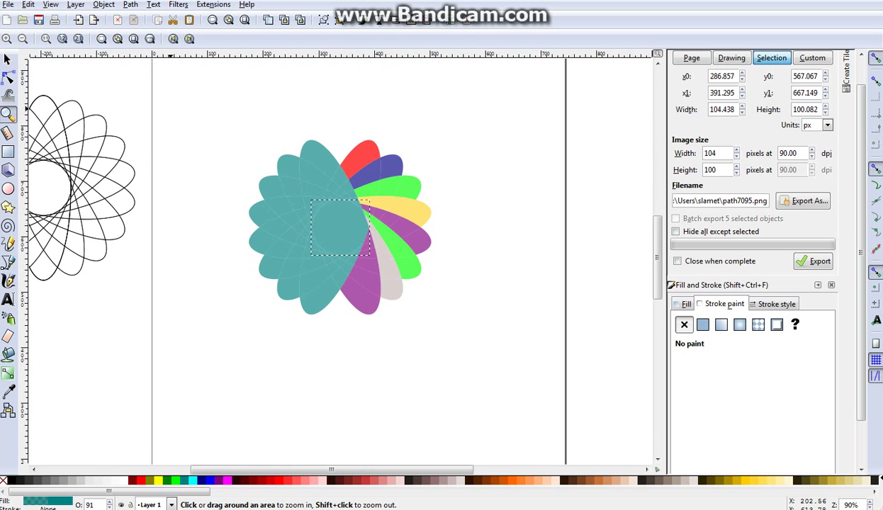
left_click(426, 341)
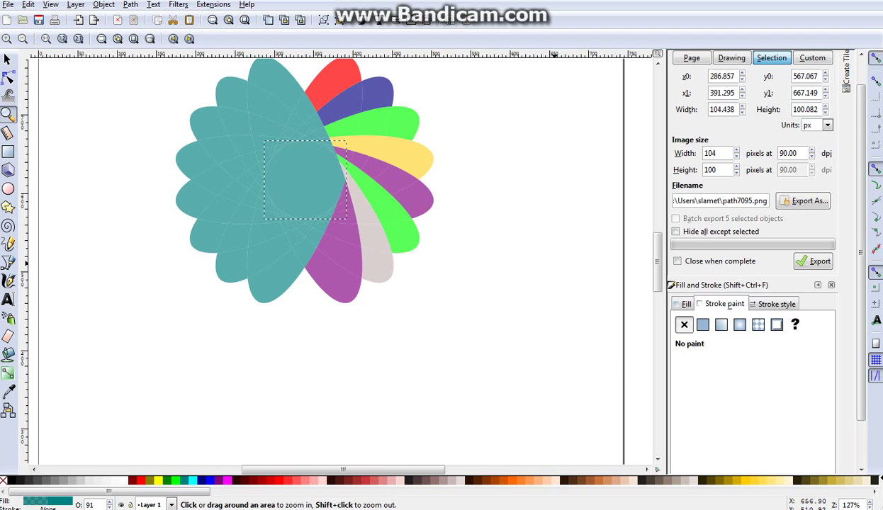